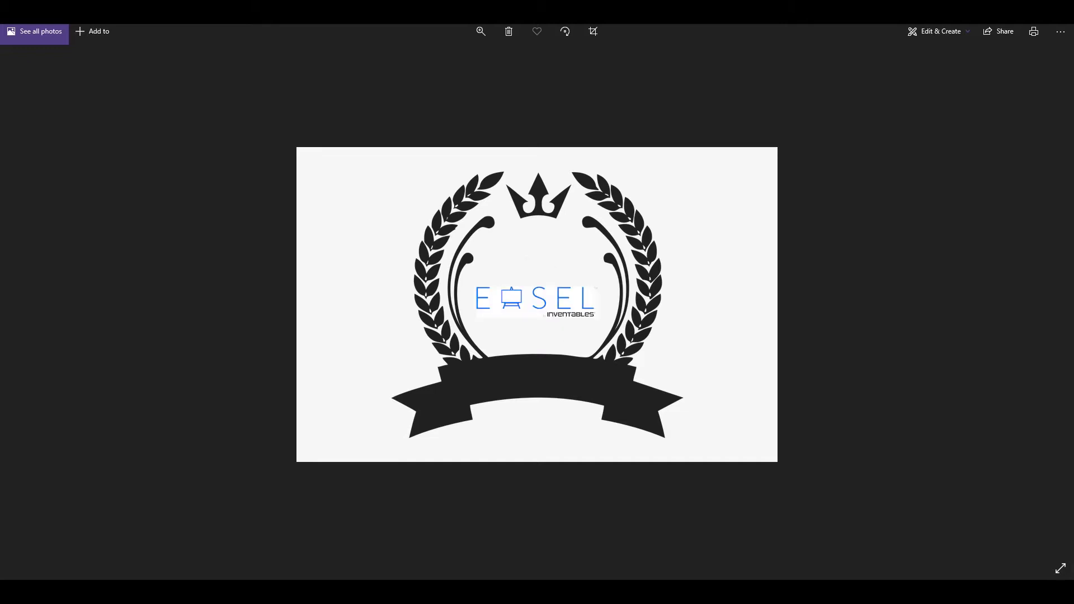
Step: Step between the emblem images: the C-logo version, back to the EASEL version, then the next version
key("Right")
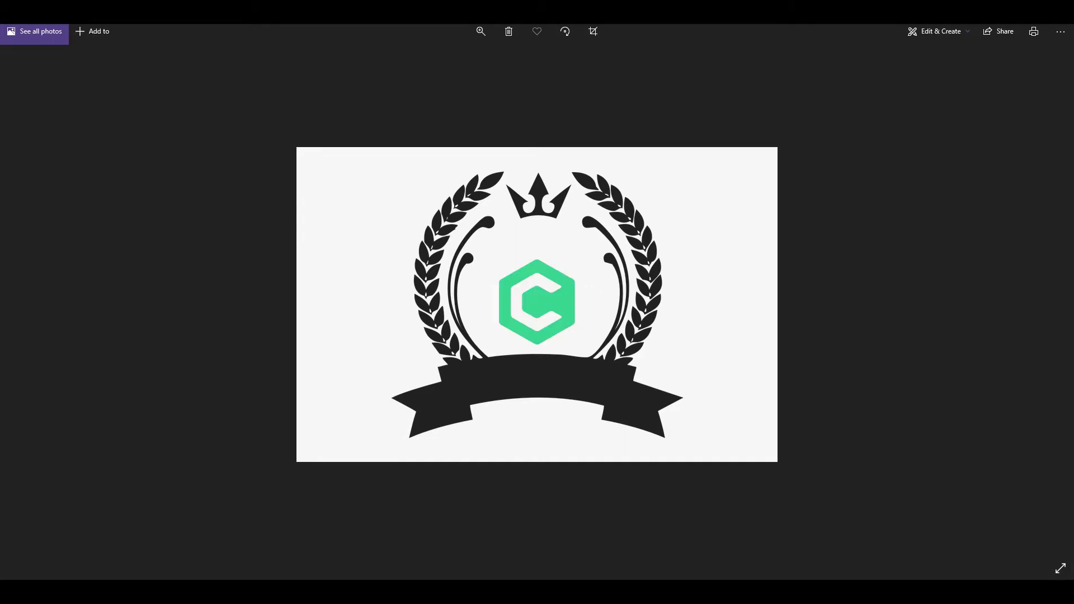
key("Left")
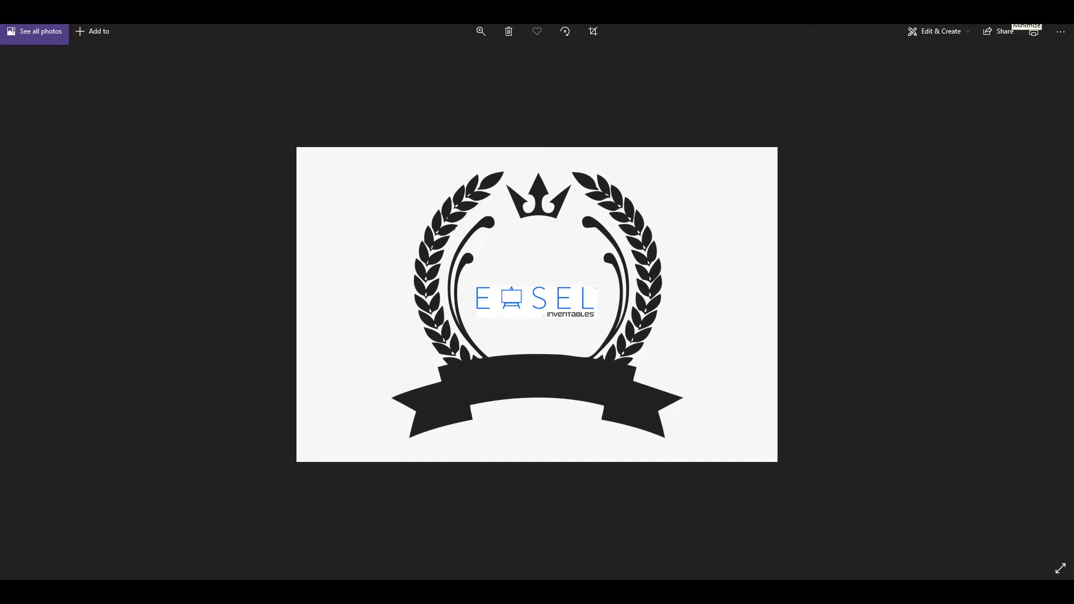
key("Left")
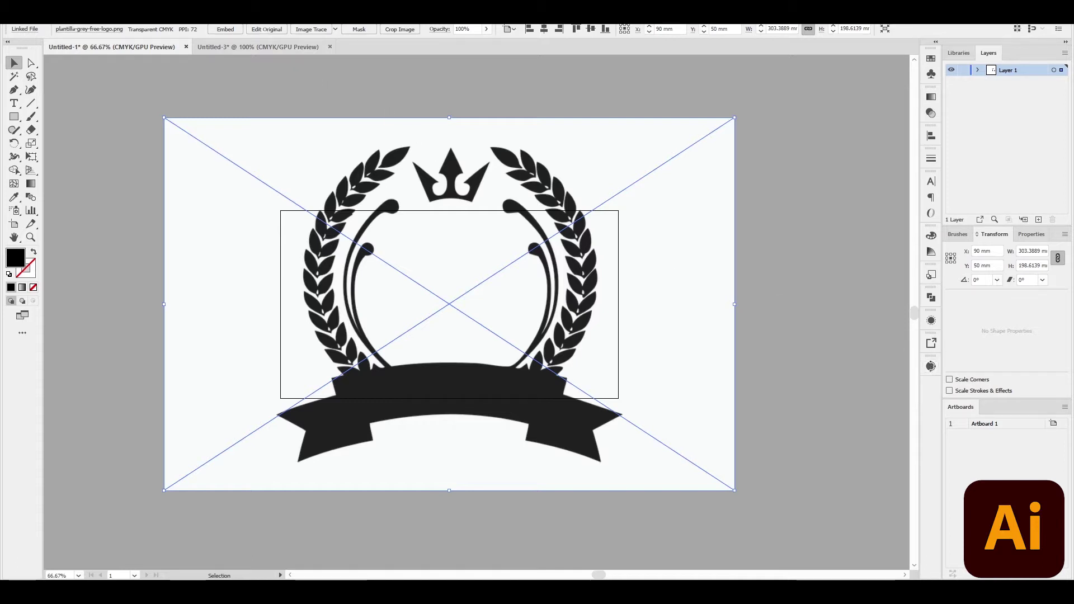
Step: Show the Image Trace panel from the Window menu and place it at the upper right, beside the emblem
left_click(255, 14)
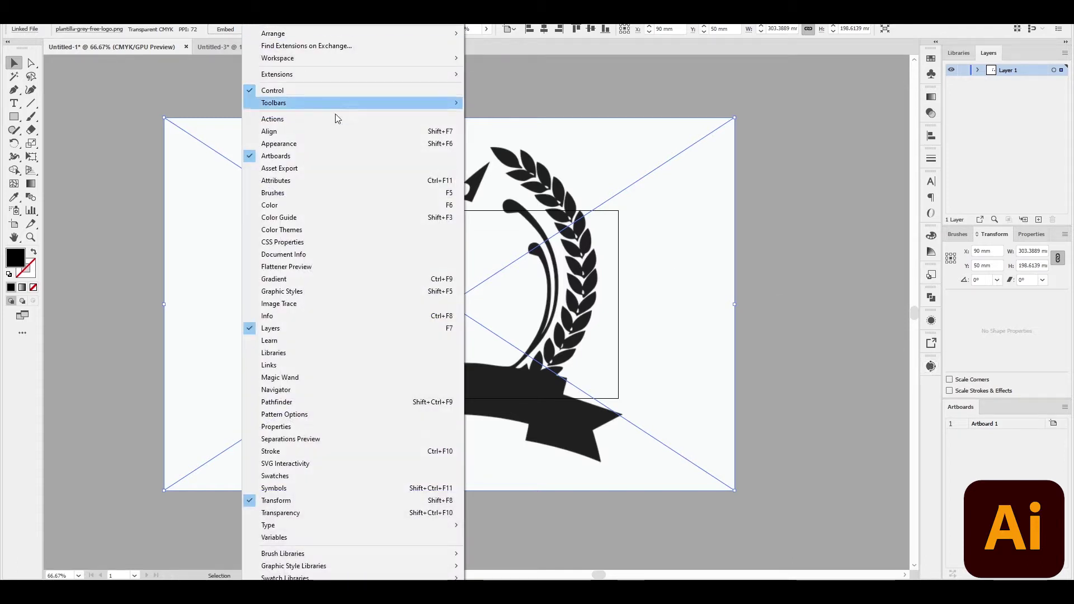
left_click(293, 307)
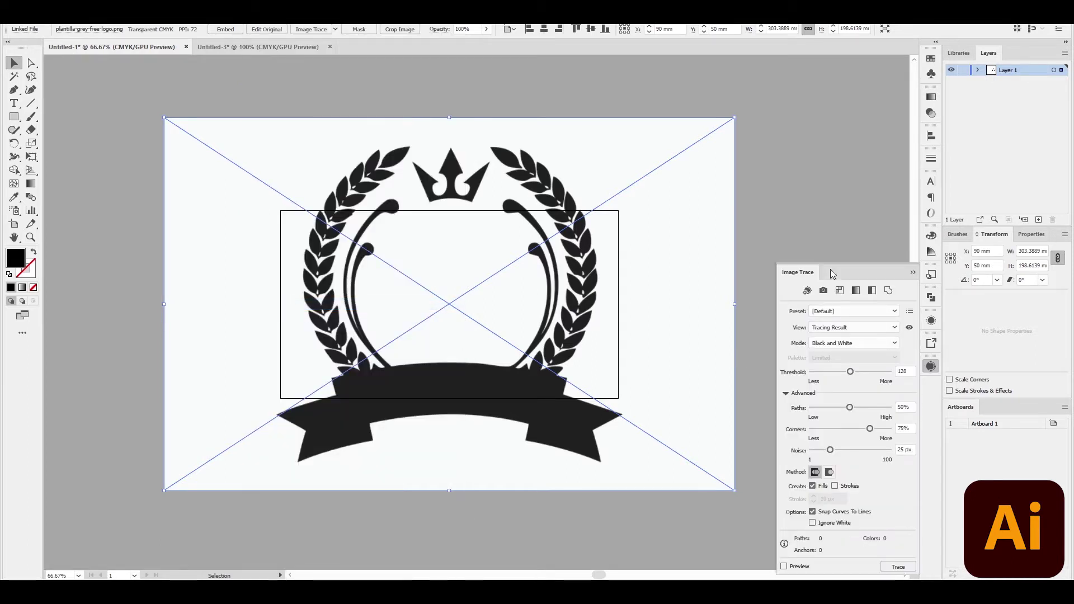
mouse_move(801, 279)
left_mouse_down()
mouse_move(755, 220)
mouse_move(751, 140)
mouse_move(765, 131)
left_mouse_up()
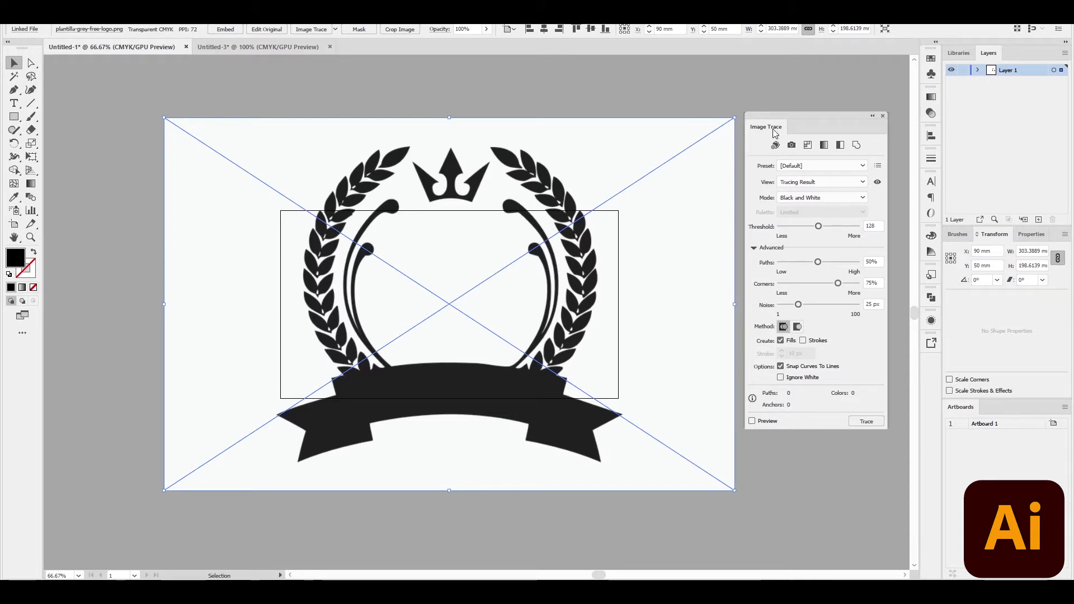
Step: Preview a Black and White trace with Paths 64%, Ignore White on and Noise at 1 px
left_click(752, 421)
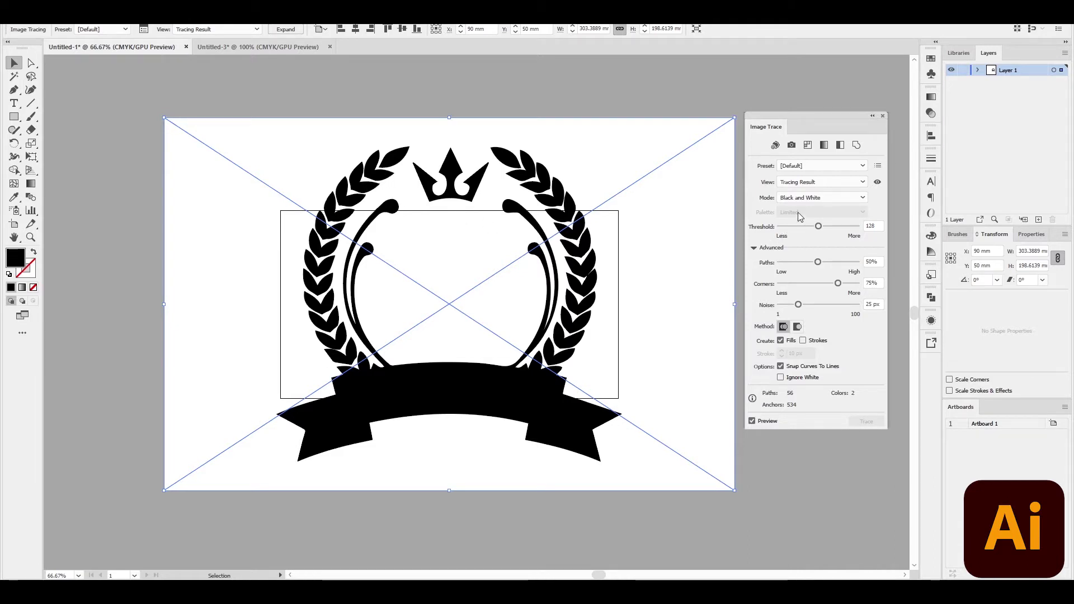
left_click(864, 201)
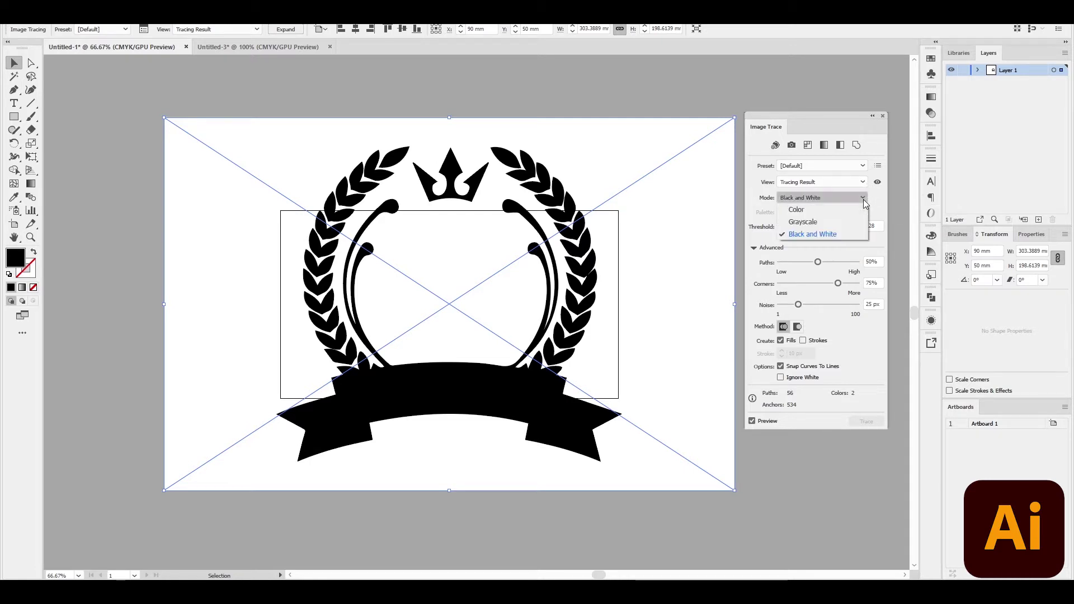
left_click(817, 236)
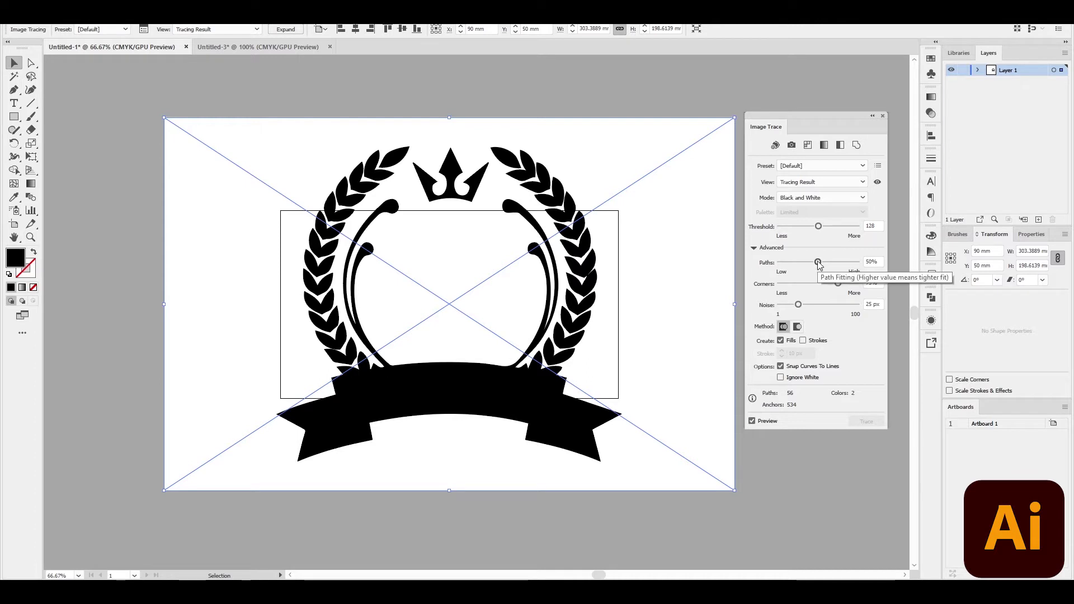
left_click_drag(818, 262, 829, 262)
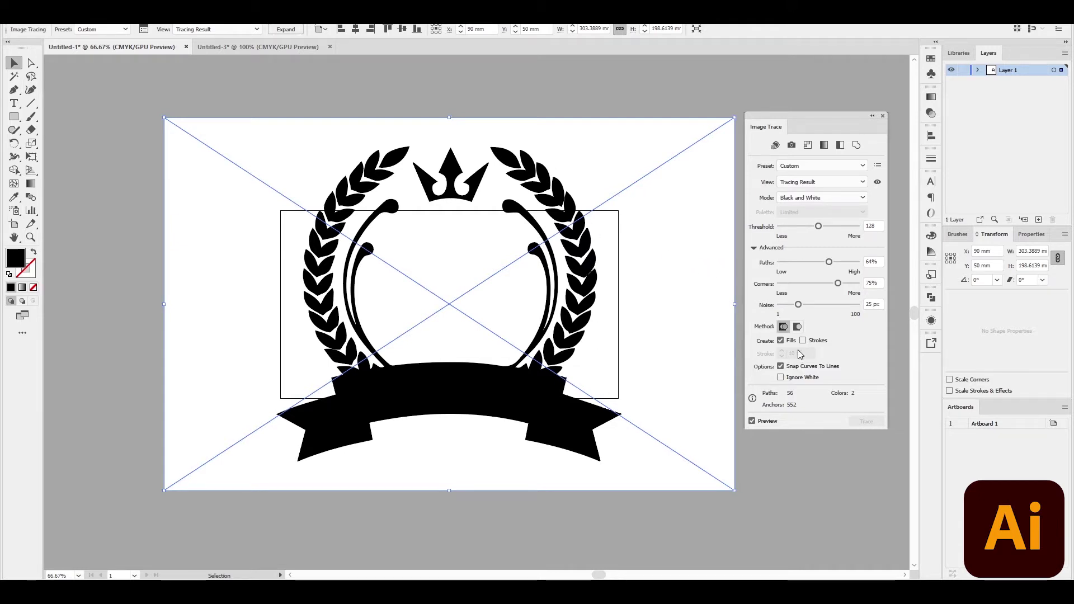
left_click(781, 378)
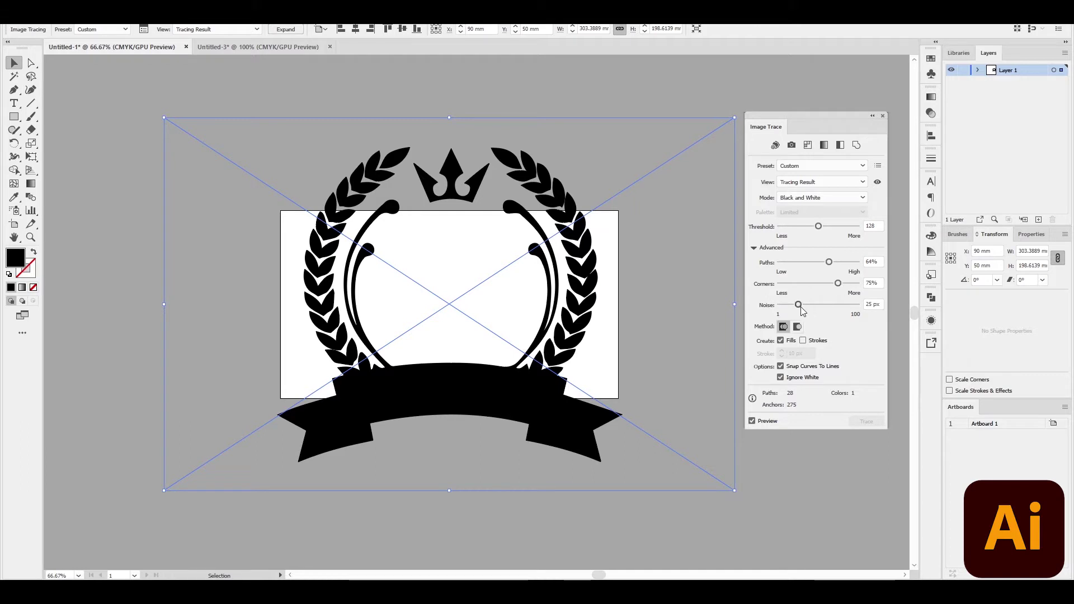
left_click_drag(798, 305, 779, 304)
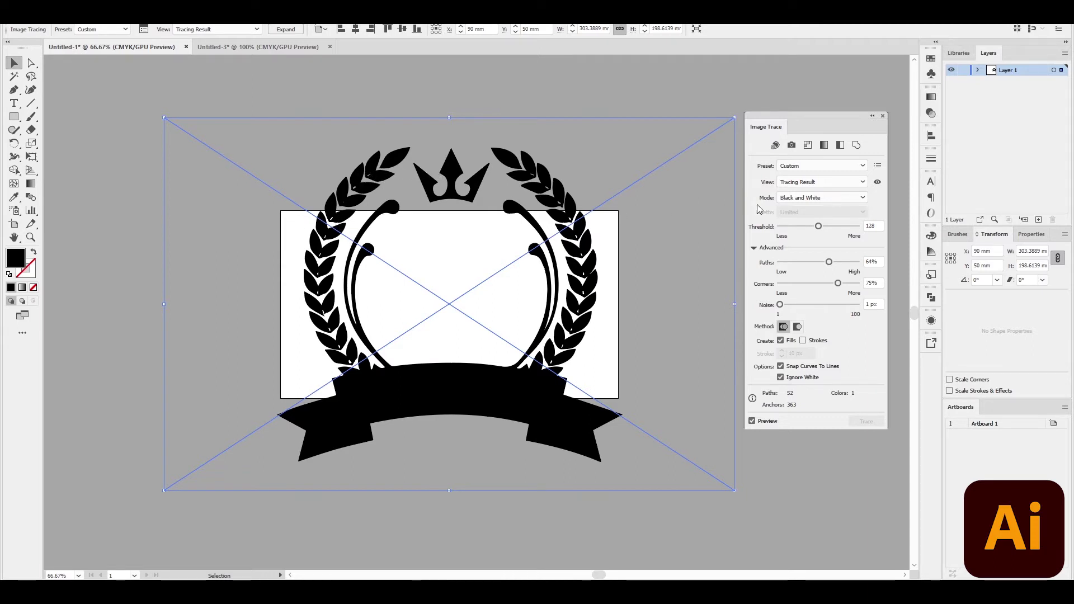
Step: Raise the trace Paths slider to 88%, zooming in to check the leaf outlines
left_click_drag(830, 262, 834, 263)
left_click_drag(837, 284, 843, 286)
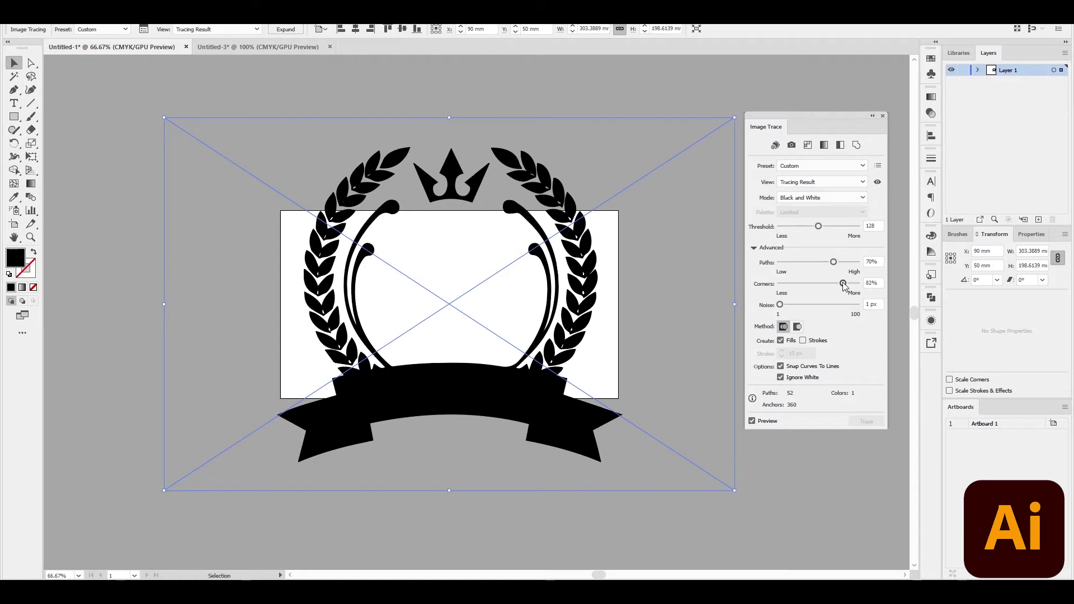
scroll(427, 174, "up", 3)
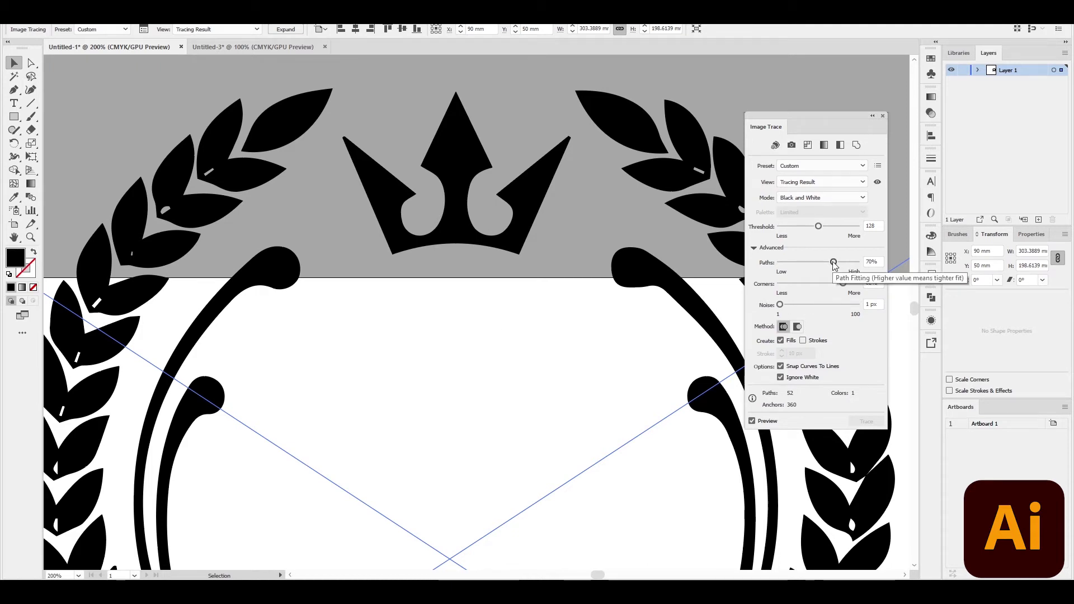
left_click_drag(833, 263, 842, 264)
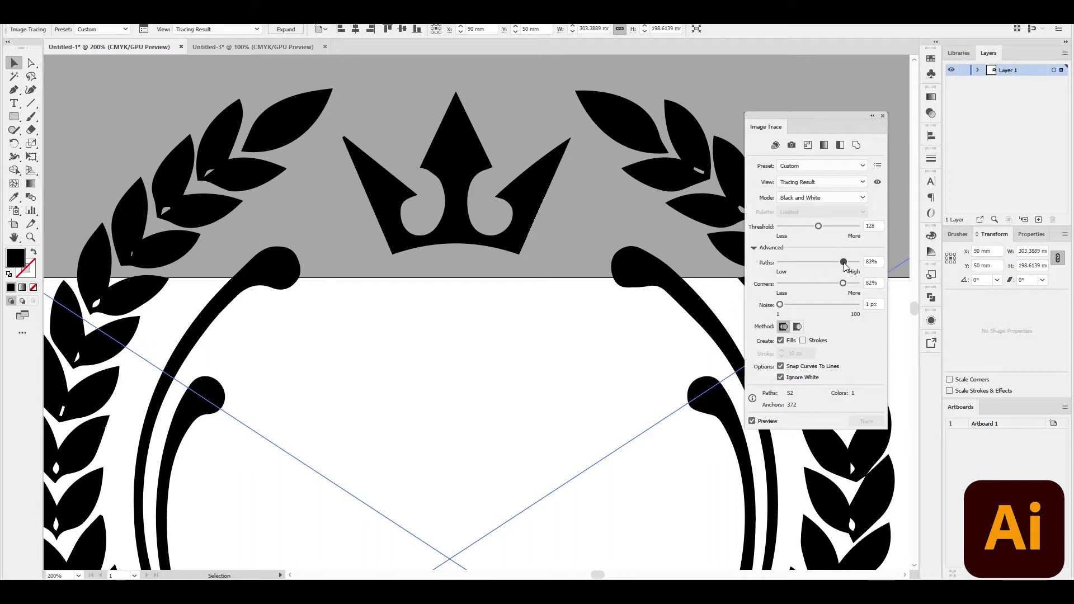
left_click_drag(844, 265, 846, 265)
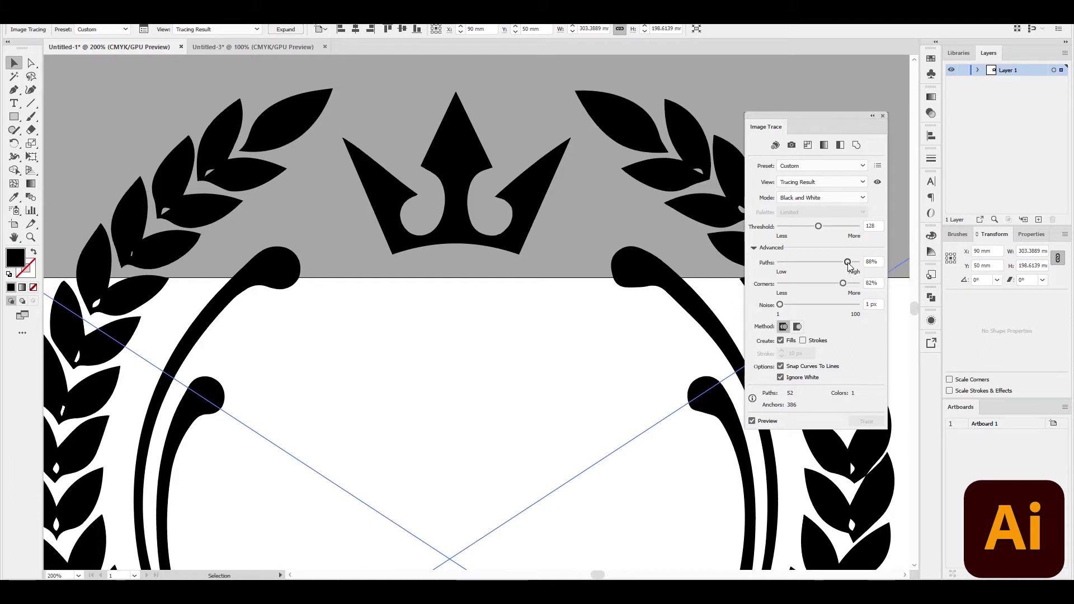
scroll(576, 330, "down", 5)
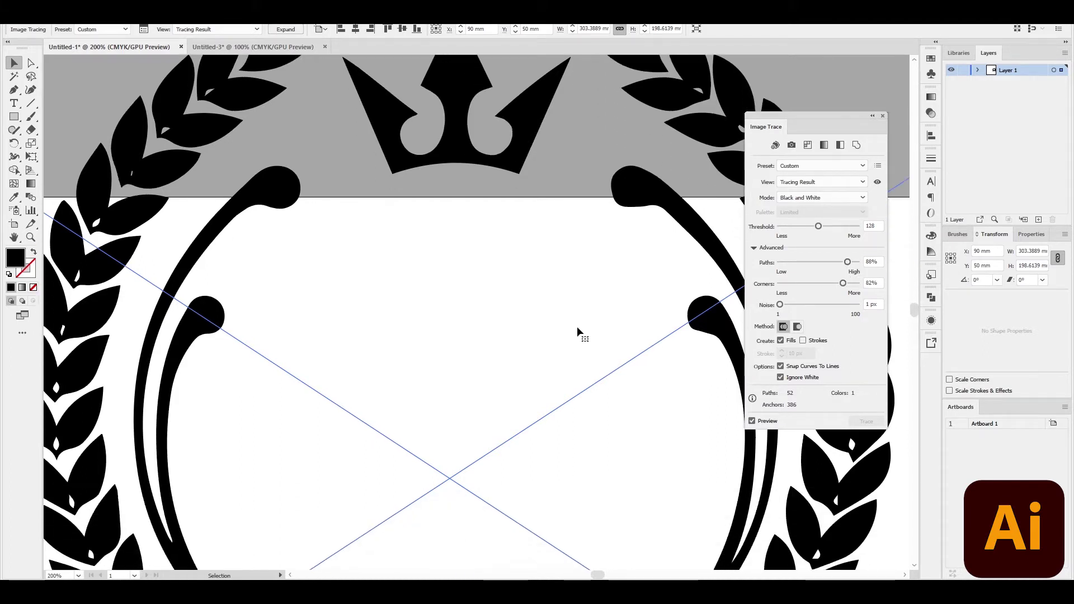
scroll(576, 331, "down", 1)
scroll(575, 332, "up", 6)
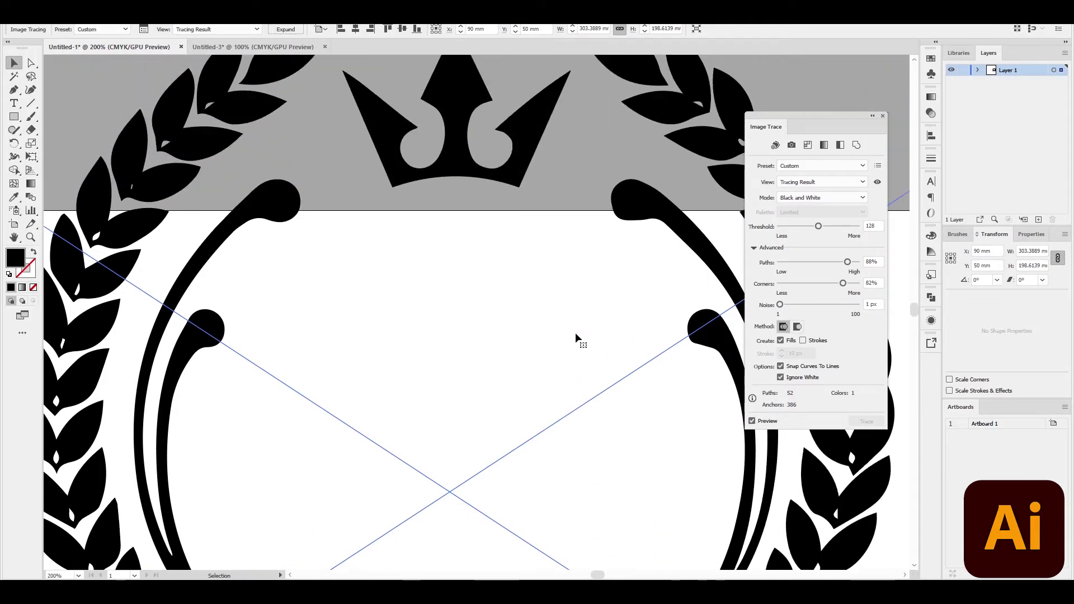
scroll(574, 332, "up", 1)
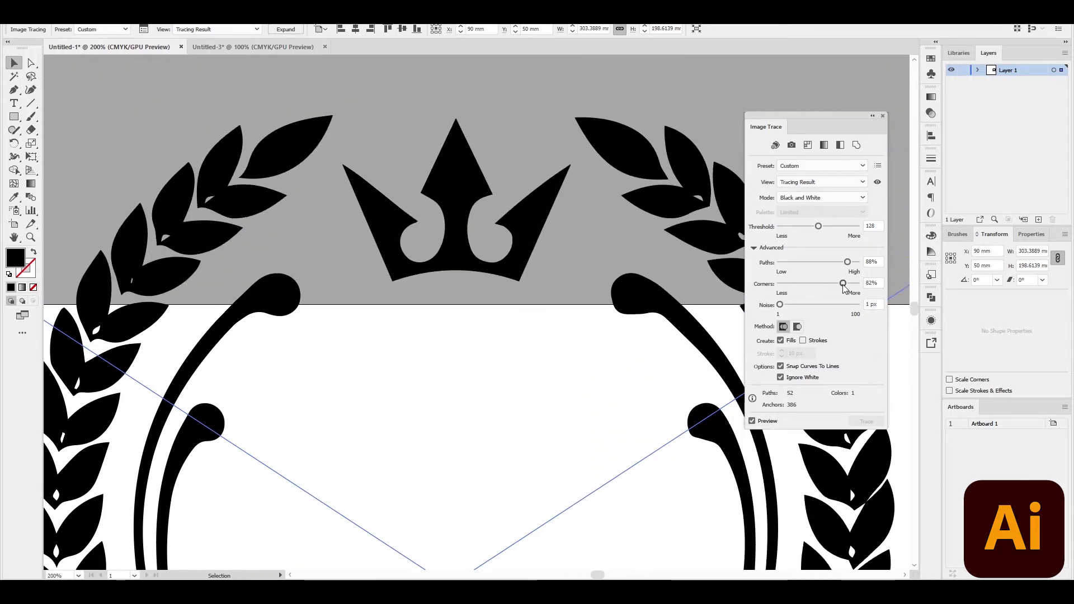
Step: Set trace Corners to 81% while inspecting the zoomed-in leaves
left_click_drag(843, 285, 846, 284)
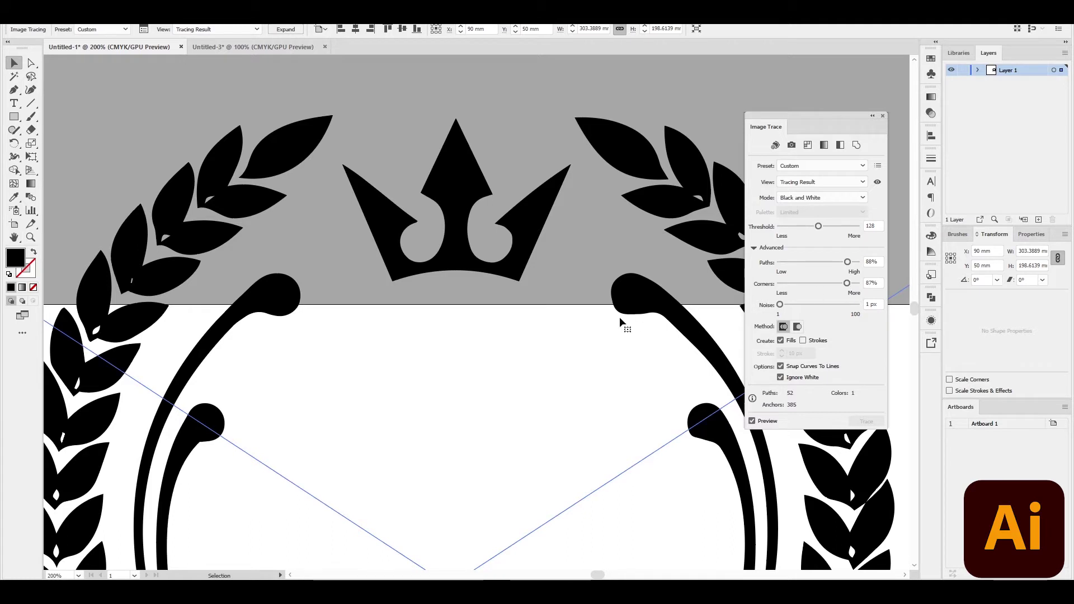
scroll(429, 334, "down", 5)
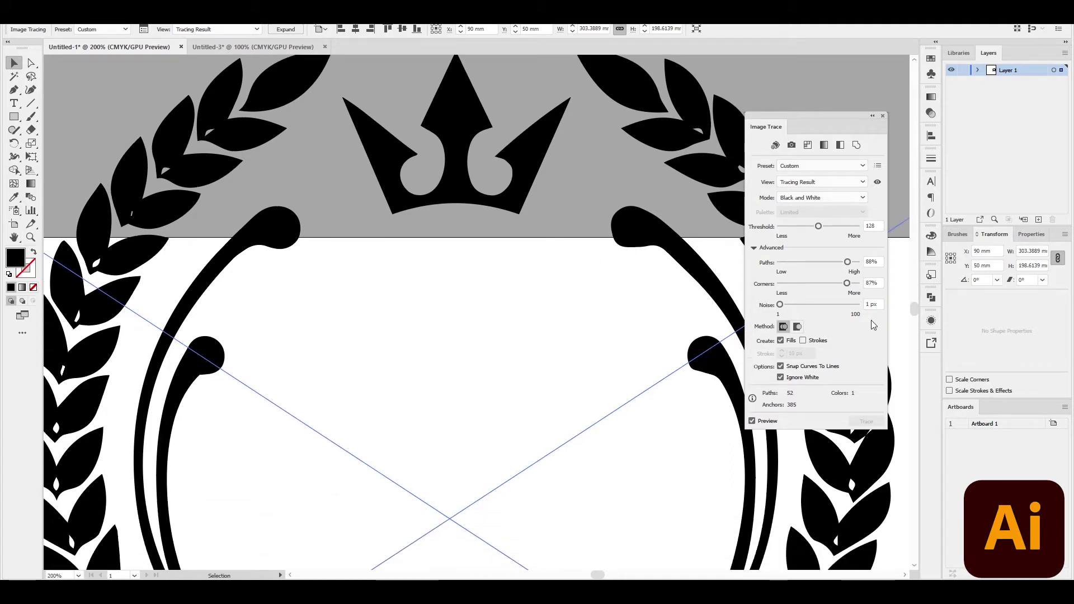
key("space")
scroll(78, 357, "down", 2)
scroll(454, 358, "up", 4)
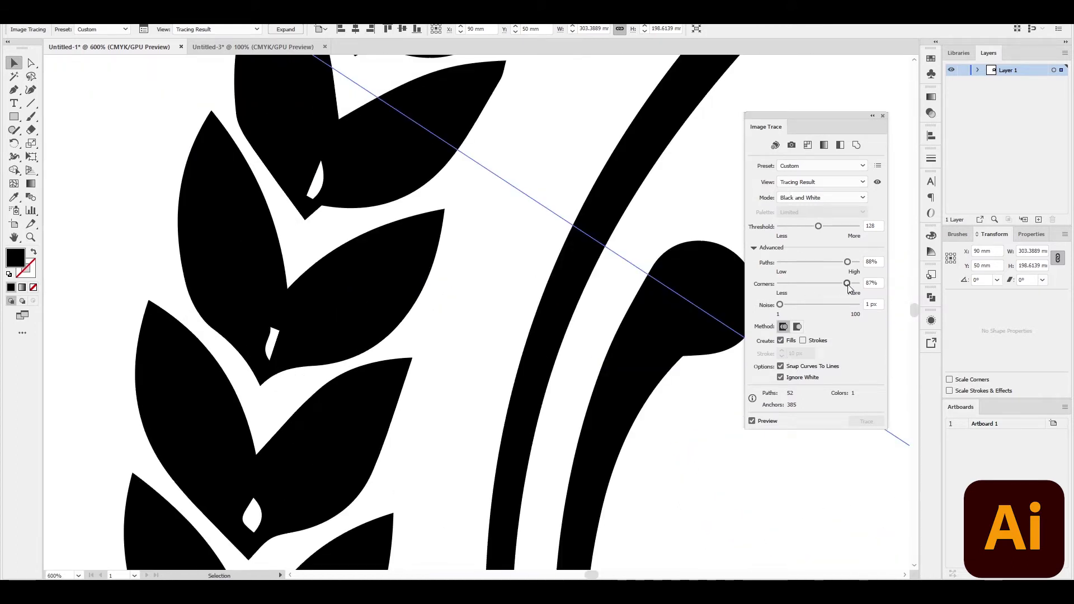
left_click_drag(848, 285, 842, 284)
scroll(444, 328, "down", 5)
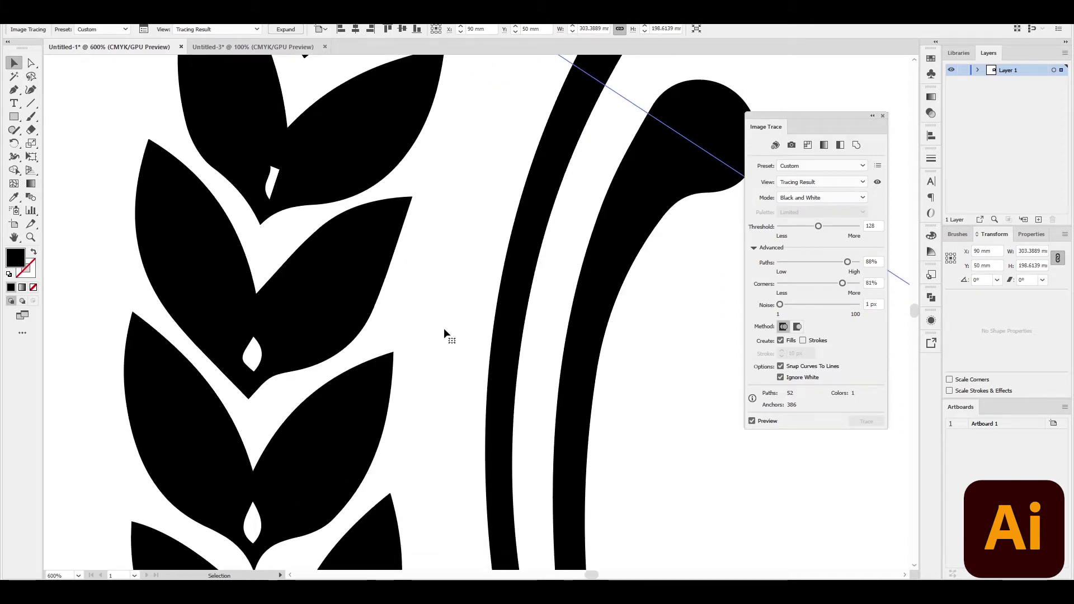
scroll(444, 328, "up", 3)
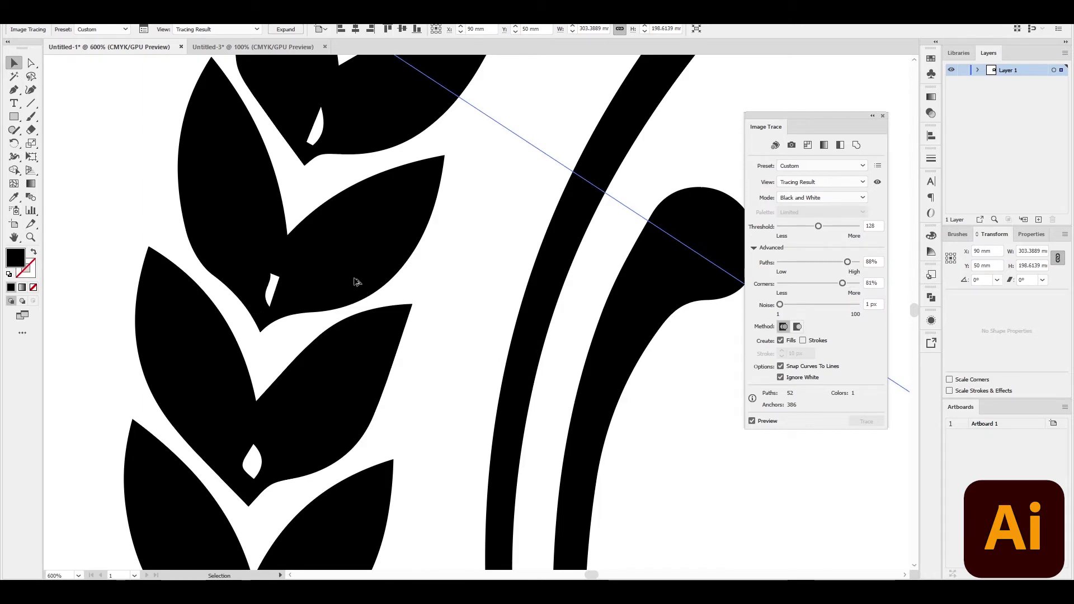
Step: Fit and centre the traced emblem in view, then bring up the original emblem in Photos
key("ctrl+1")
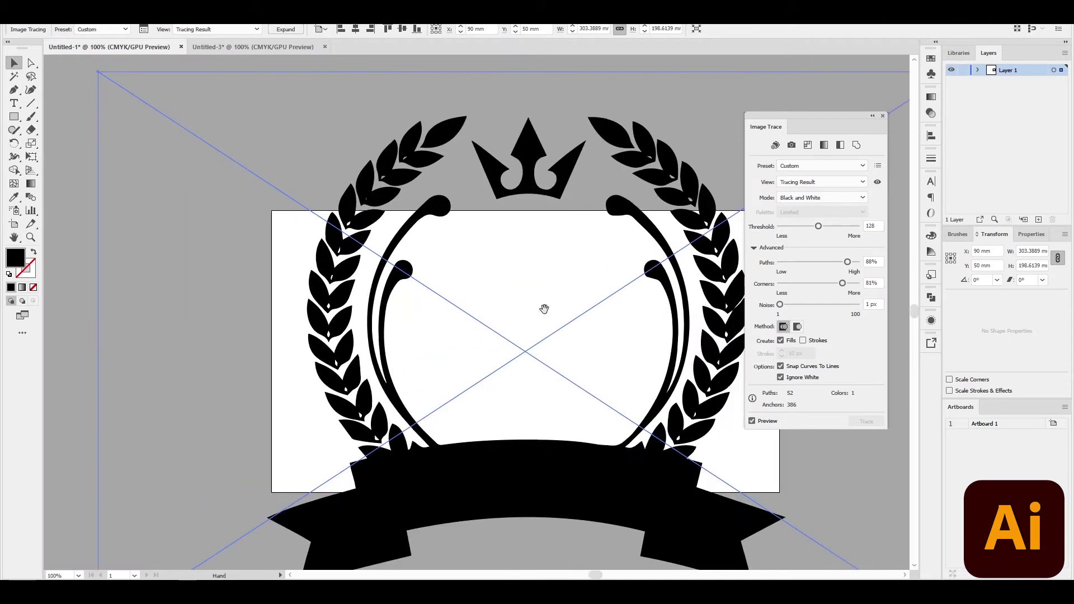
left_click_drag(542, 320, 447, 279)
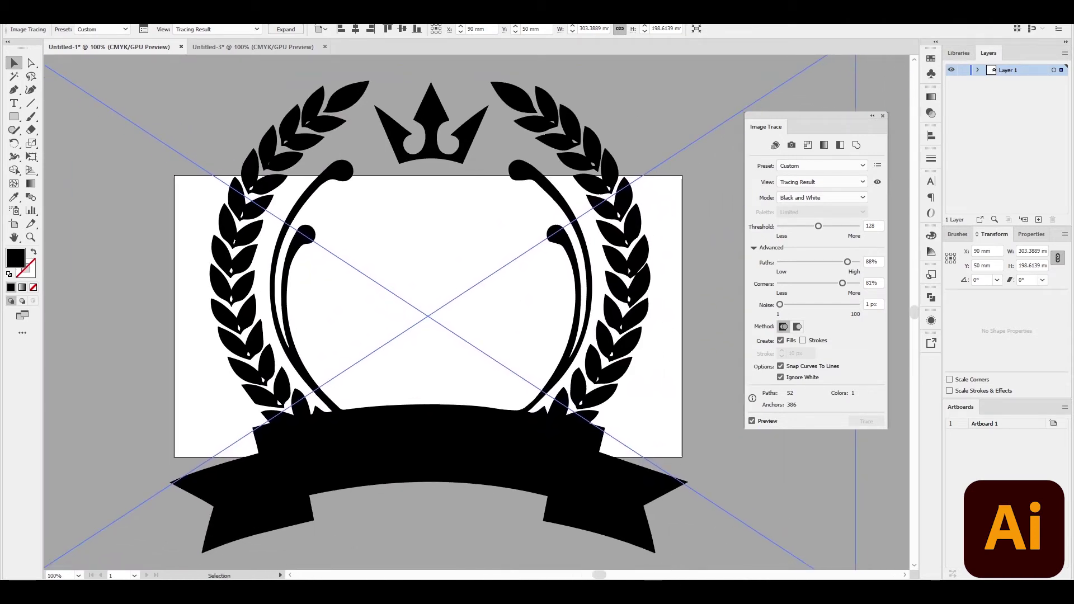
left_click(671, 579)
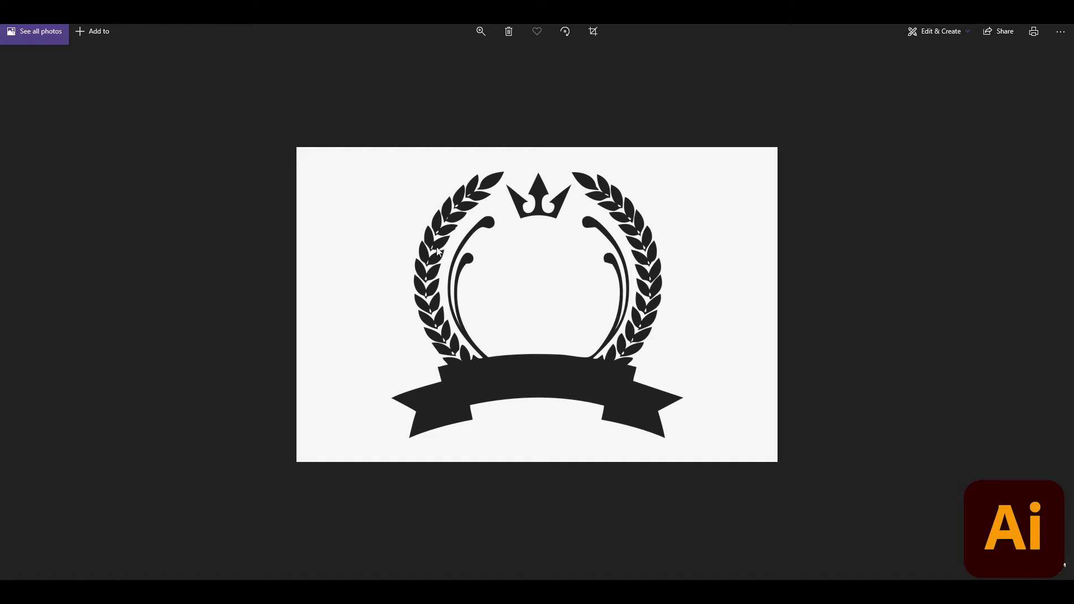
Step: Zoom into the original emblem image to examine its laurel leaves and ribbon
scroll(437, 253, "up", 5)
scroll(437, 255, "up", 1)
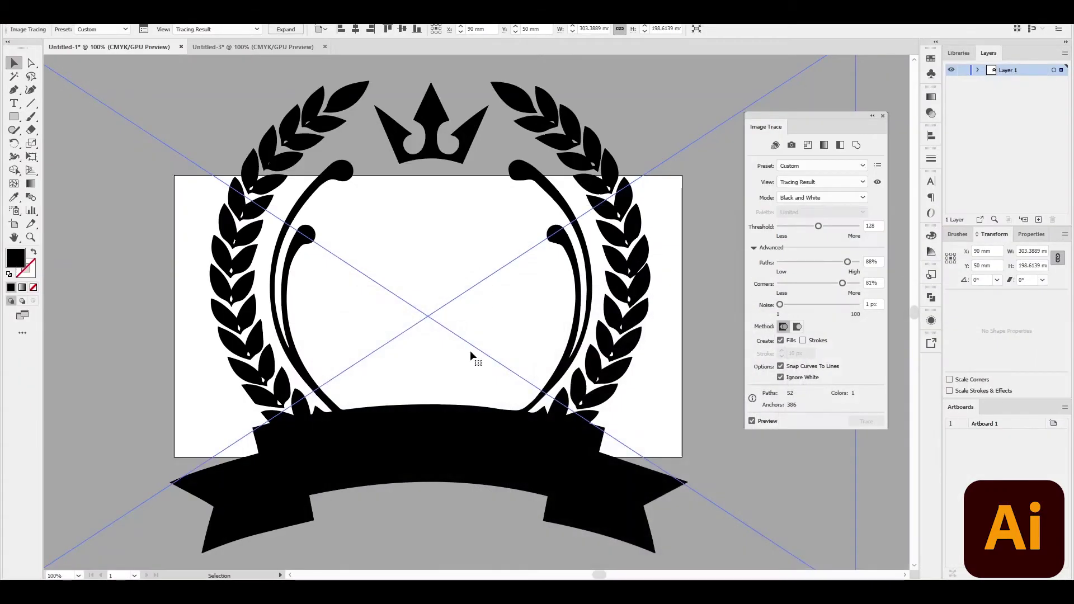
Step: Expand the trace into editable paths and zoom in with the Direct Selection tool
left_click(288, 29)
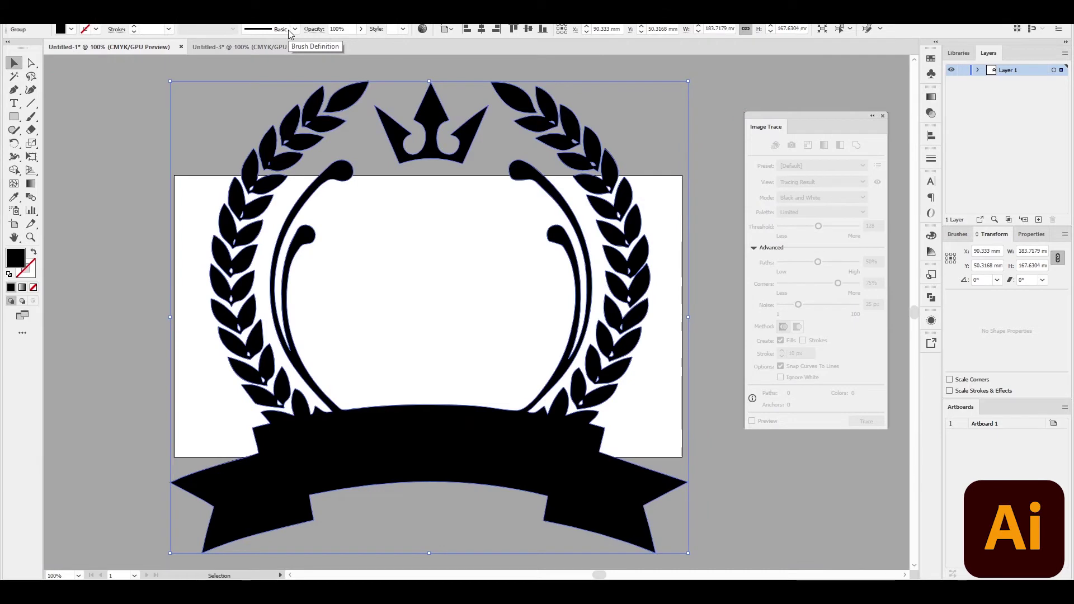
left_click(428, 387)
key("a")
scroll(623, 477, "up", 1)
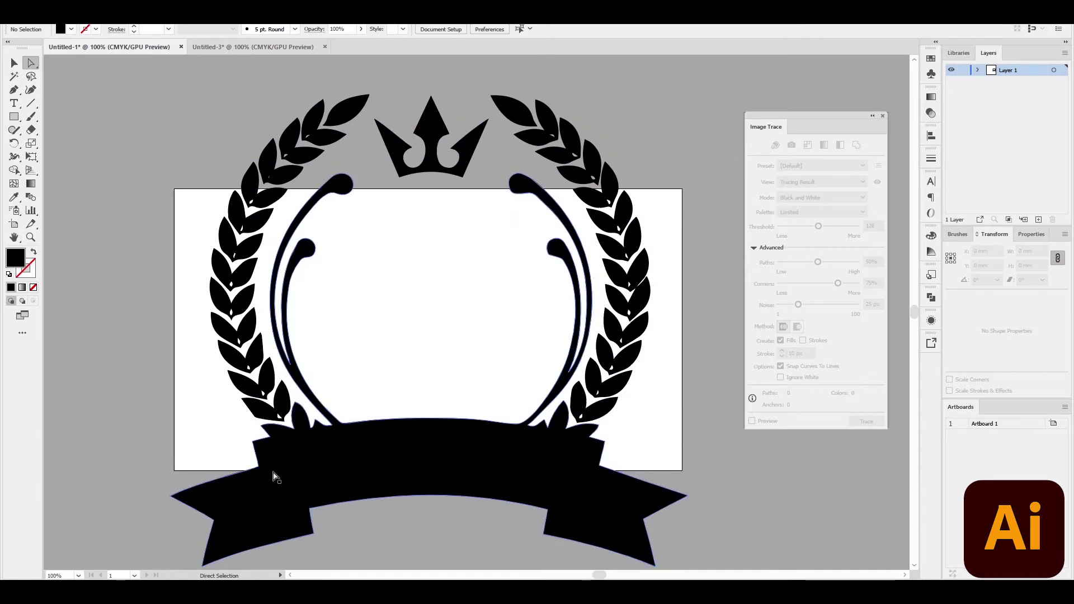
scroll(248, 474, "up", 2, "alt")
scroll(248, 474, "up", 3, "alt")
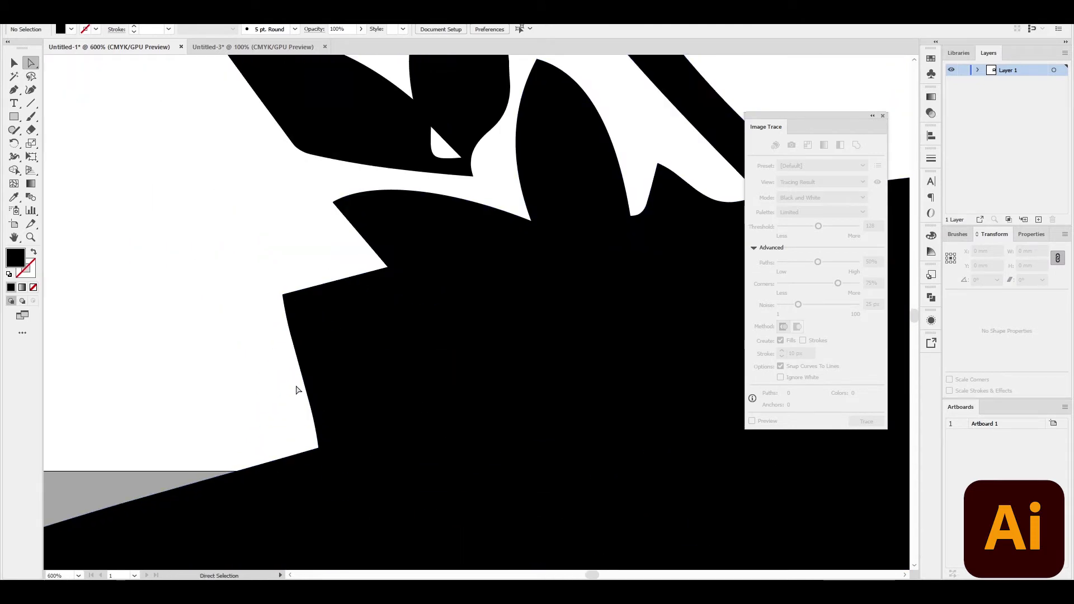
Step: Clean up the jagged anchors at the ribbon's left corner
left_click_drag(254, 278, 307, 316)
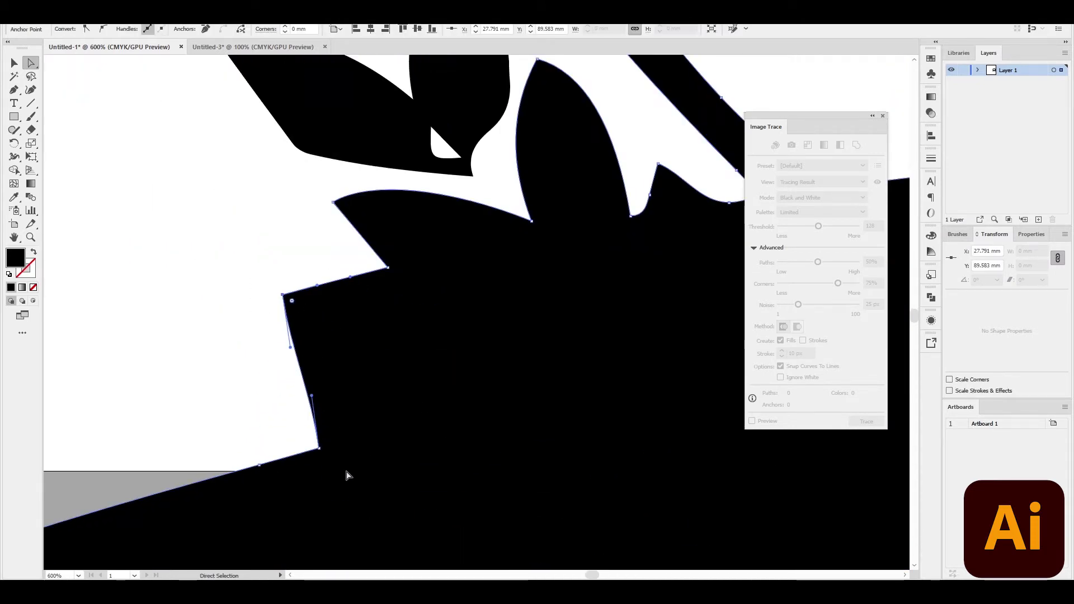
mouse_move(330, 457)
left_mouse_down()
mouse_move(319, 451)
mouse_move(330, 458)
left_mouse_up()
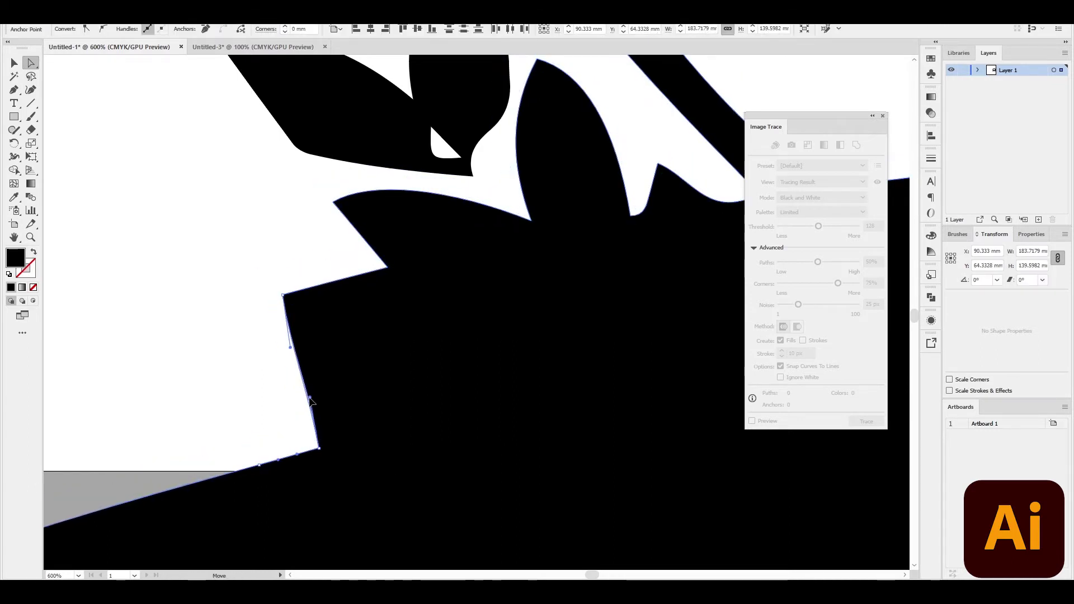
left_click(293, 346)
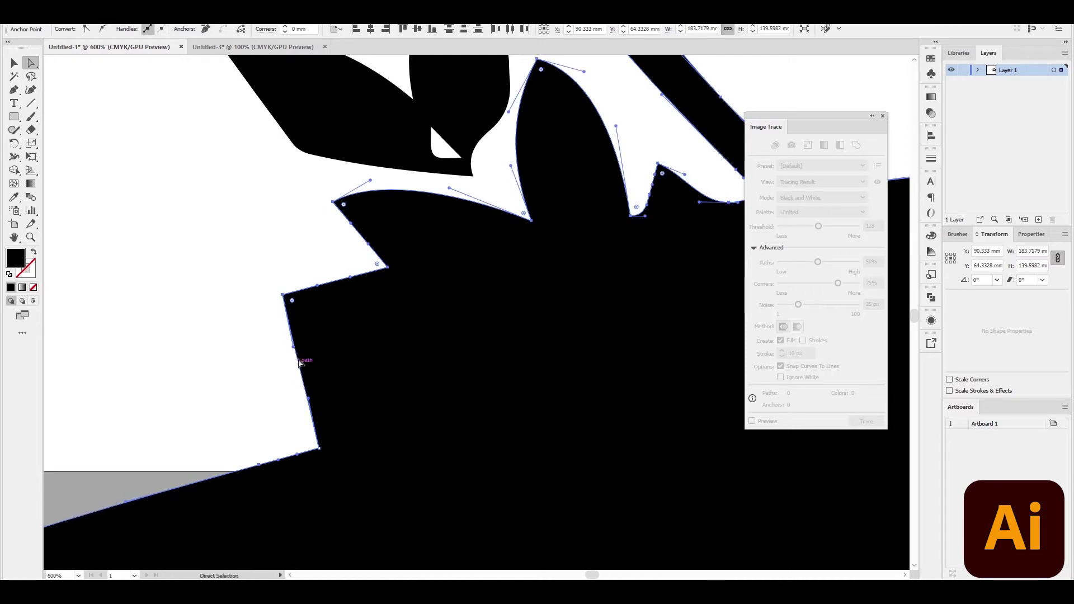
left_click(319, 449)
left_click(295, 434)
key("ctrl+0")
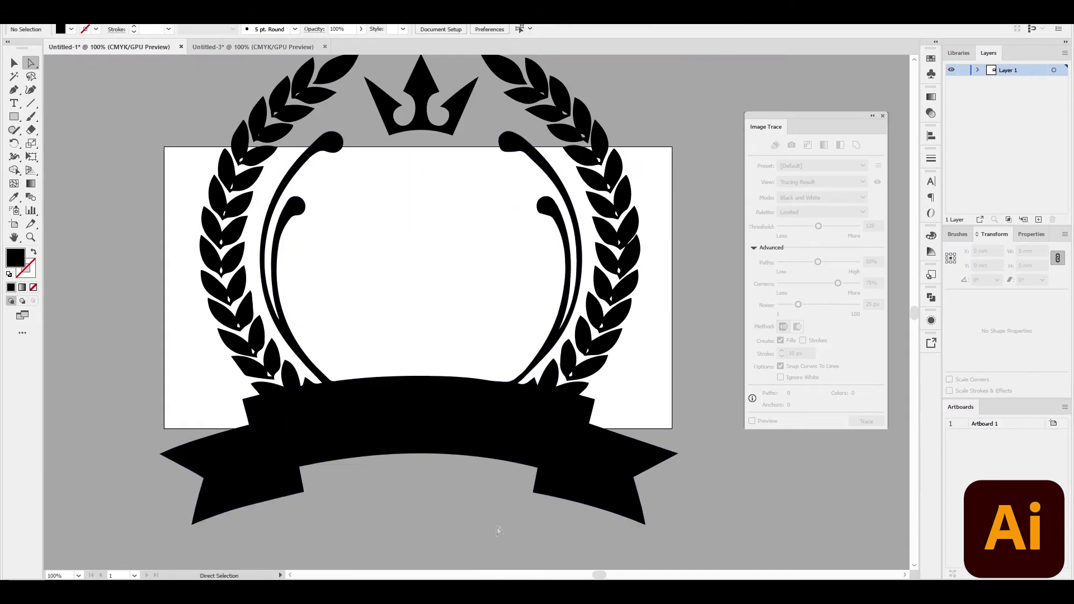
scroll(260, 354, "up", 5, "alt")
scroll(330, 470, "down", 2)
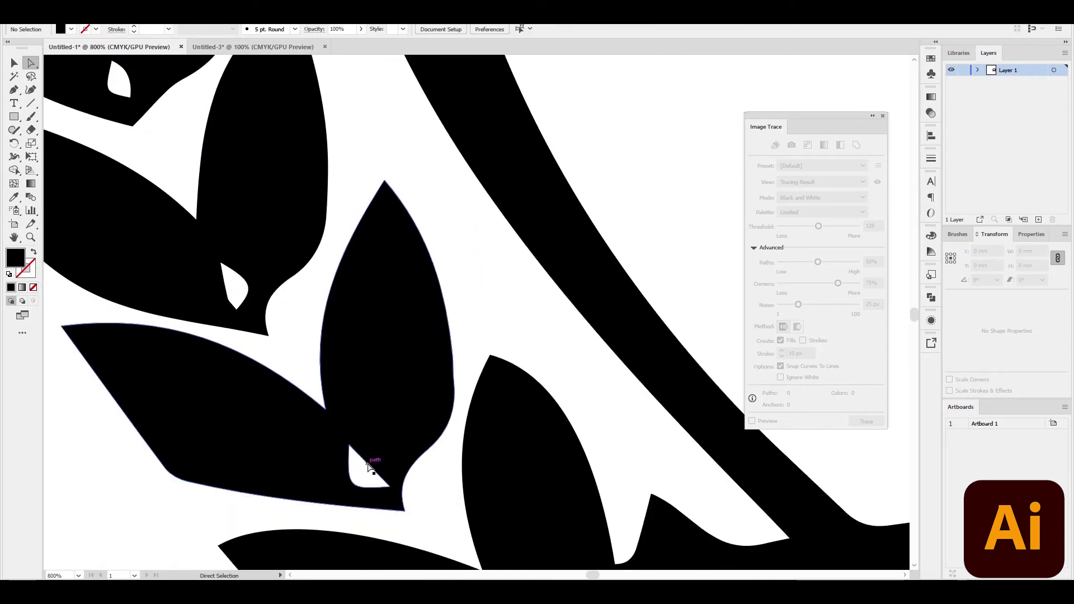
Step: Bend the small notch between two leaves into an outward curve and recentre the emblem
left_click(390, 480)
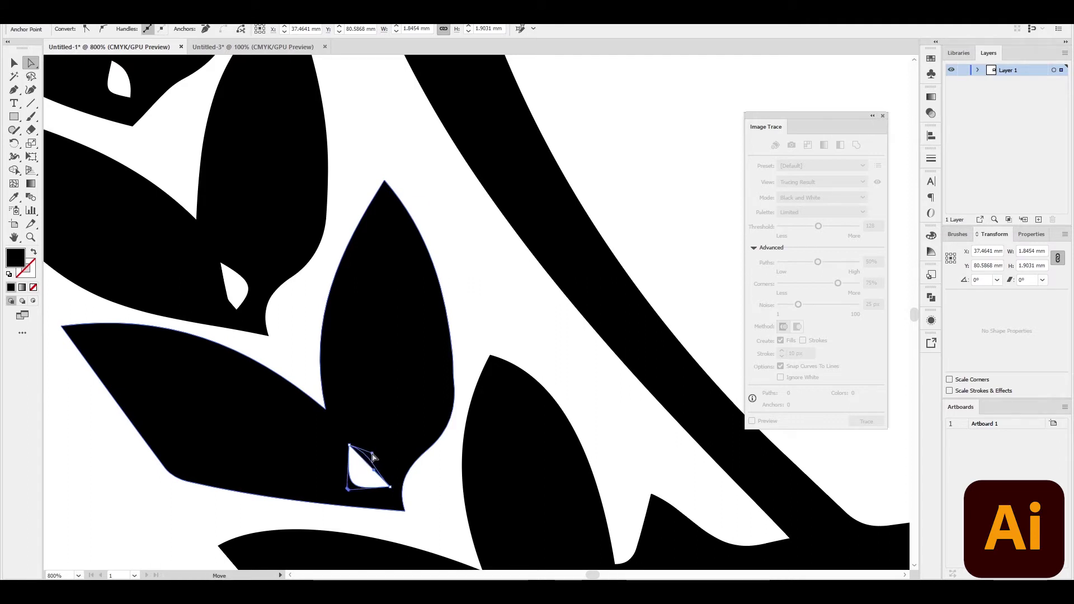
left_click(374, 474)
left_click_drag(373, 473, 378, 469)
left_click(427, 496)
key("ctrl+1")
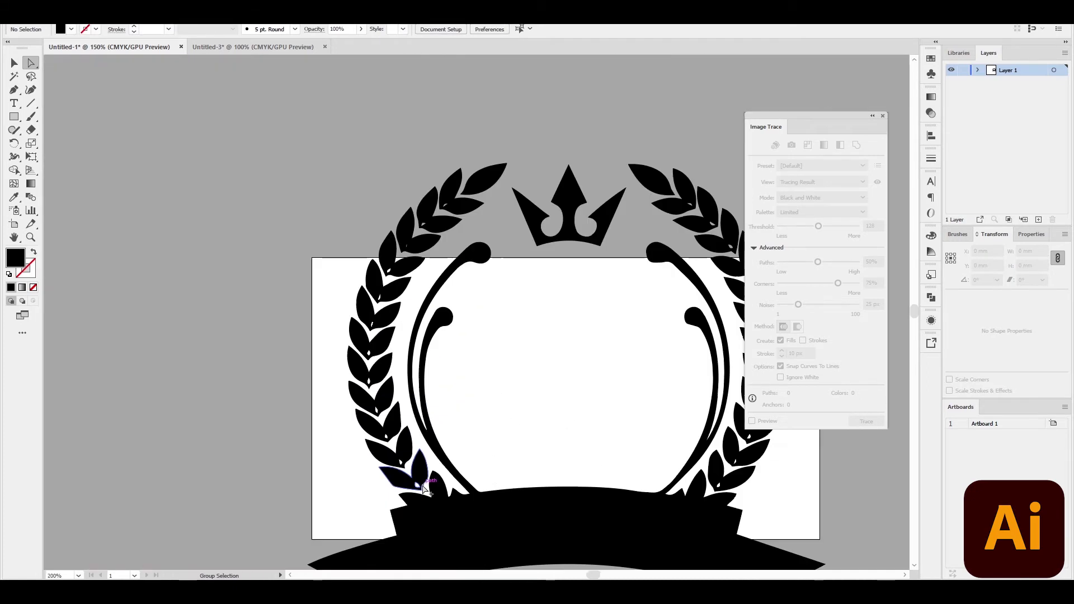
left_click_drag(564, 347, 426, 319)
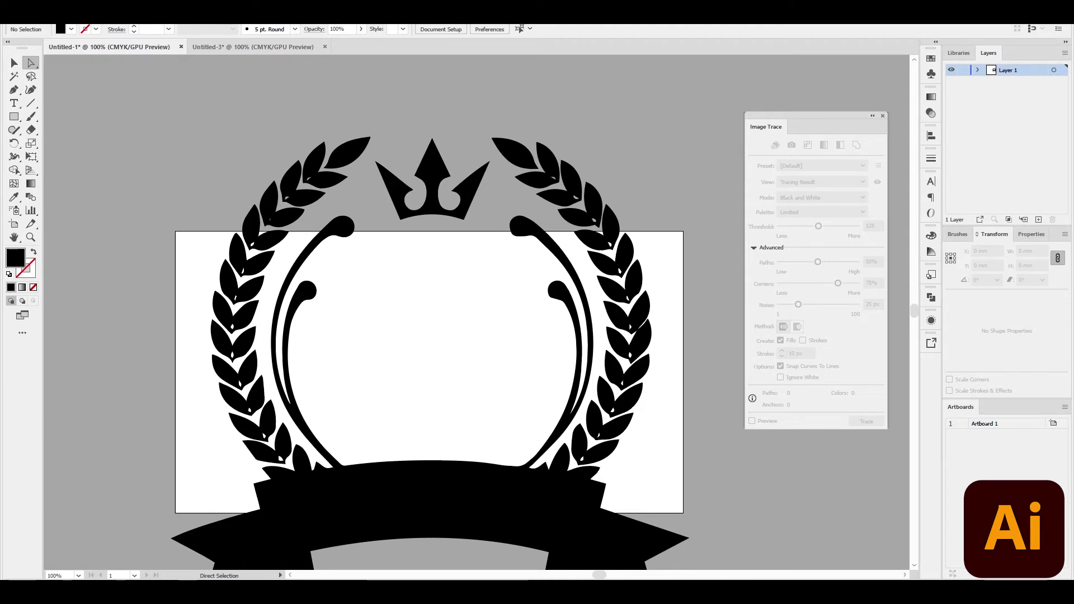
Step: Bring up the File menu's Export options and dismiss them without exporting
key("alt+f")
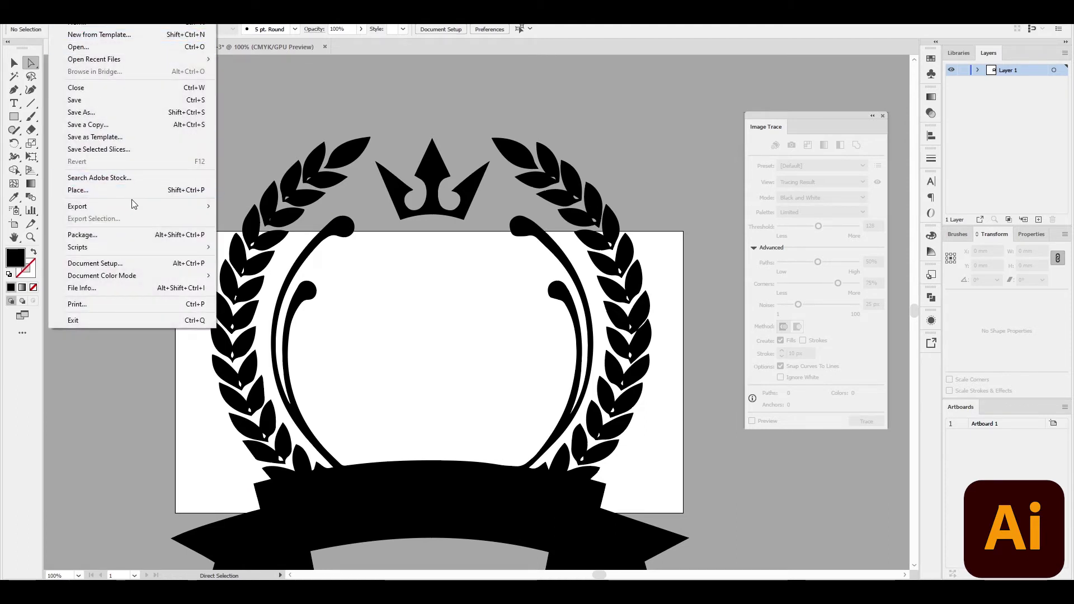
mouse_move(133, 206)
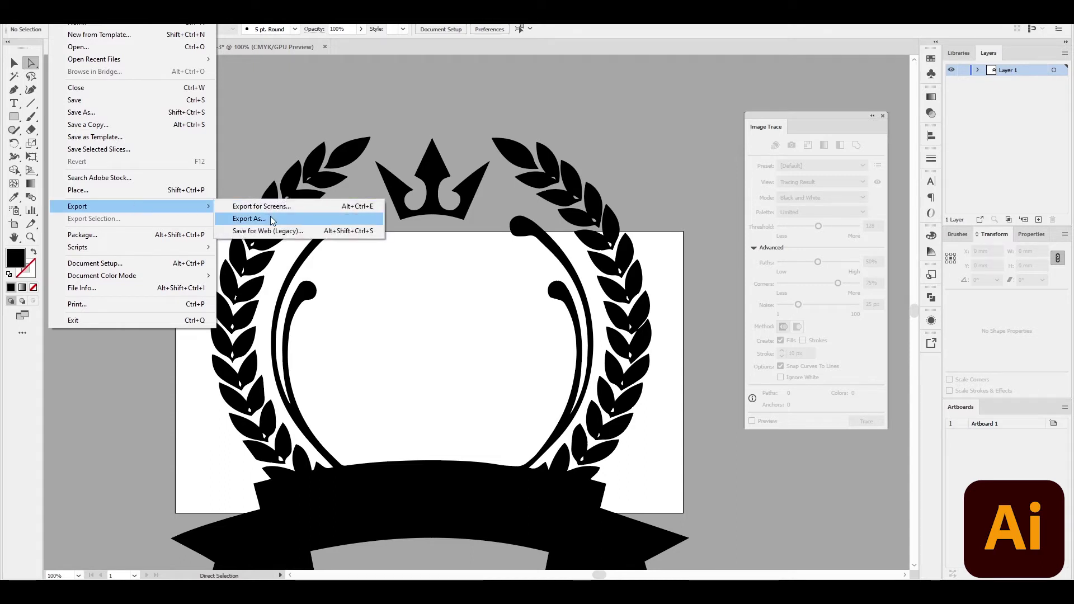
left_click(590, 128)
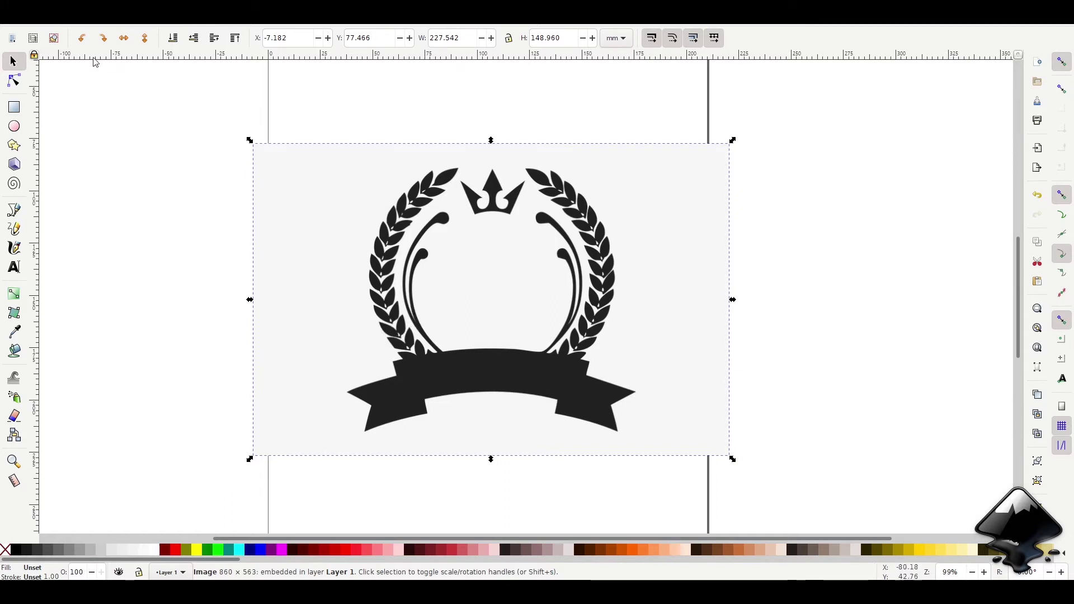
Step: Open Path > Trace Bitmap with a widened preview, shift the logo image left and pan the canvas
left_click(129, 26)
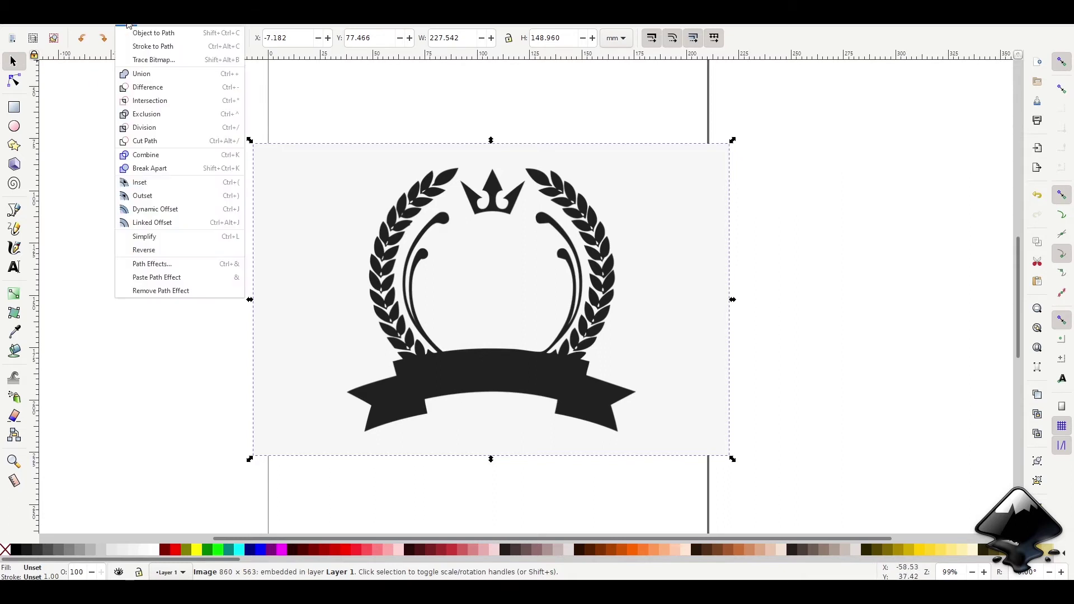
left_click(150, 60)
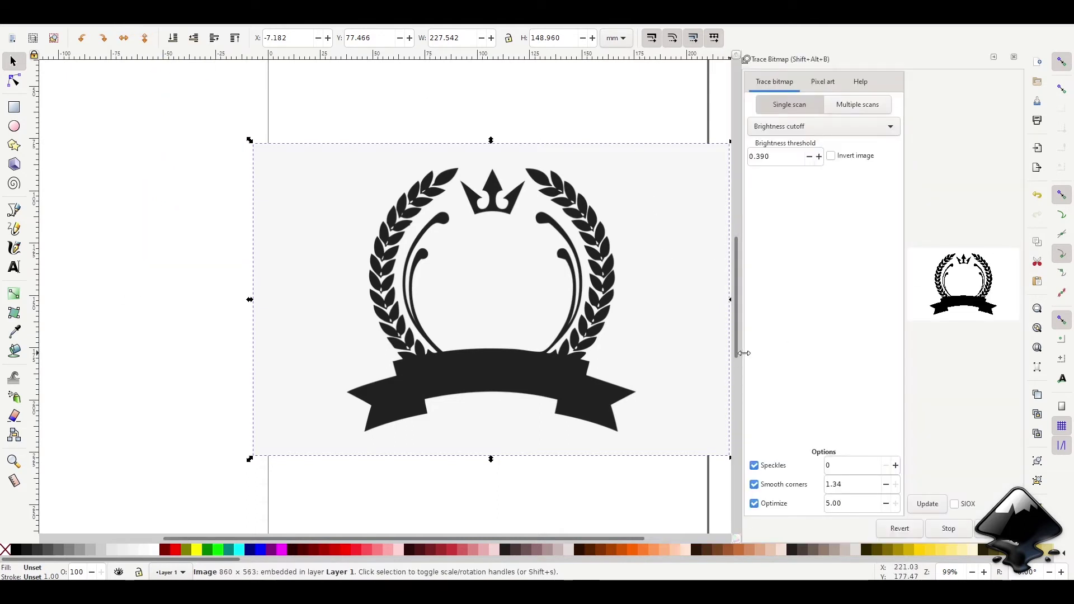
left_click_drag(743, 353, 574, 352)
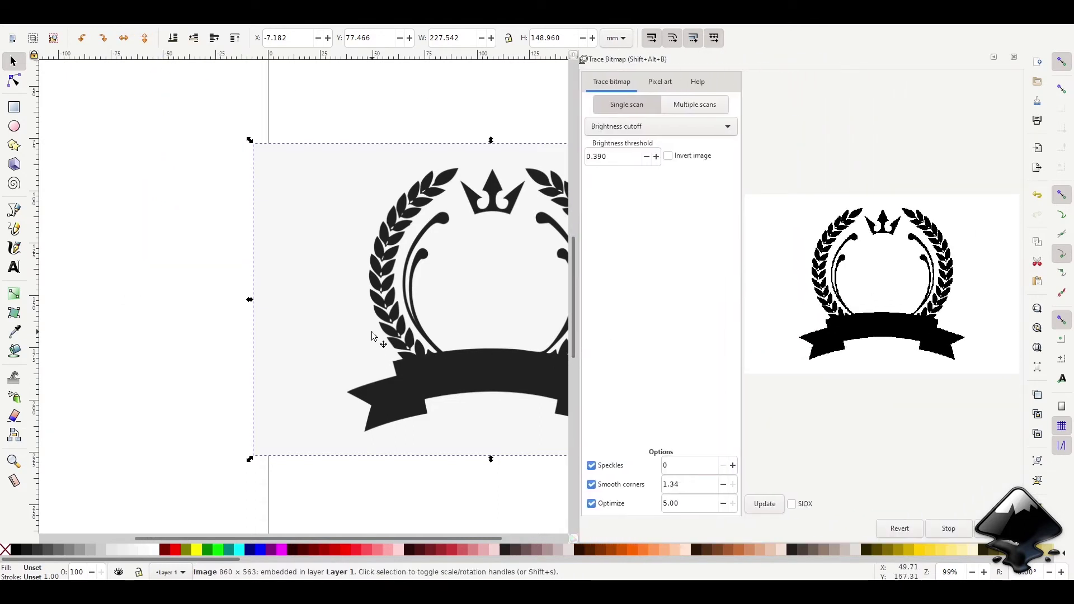
left_click_drag(371, 336, 321, 304)
key("n")
key("space")
left_click_drag(383, 491, 213, 518)
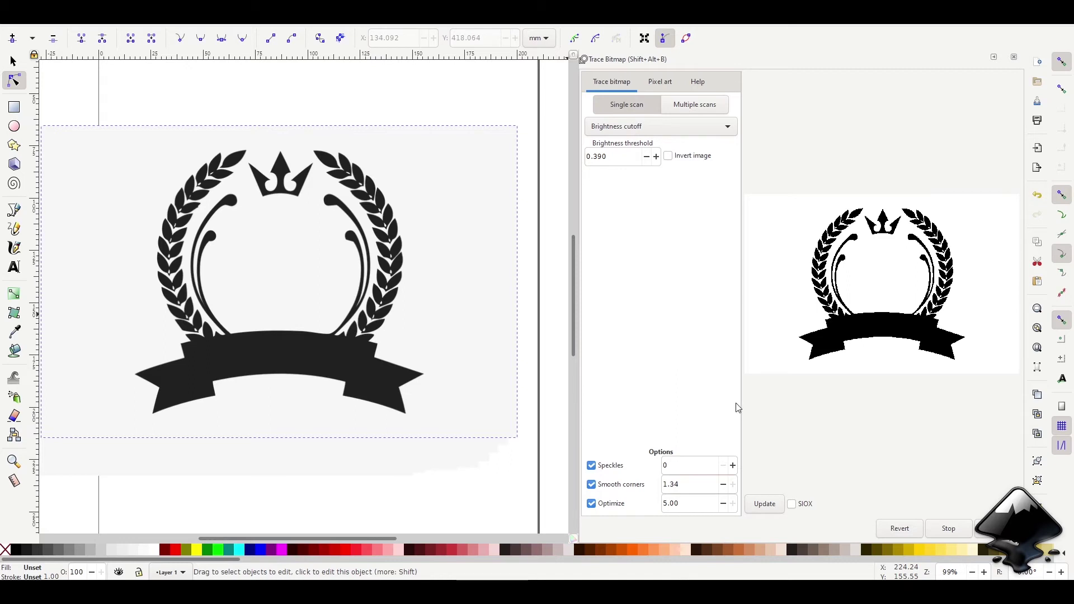
Step: Compare the inverted trace preview, then keep Invert image off for a black-on-white trace
left_click(765, 513)
left_click(668, 157)
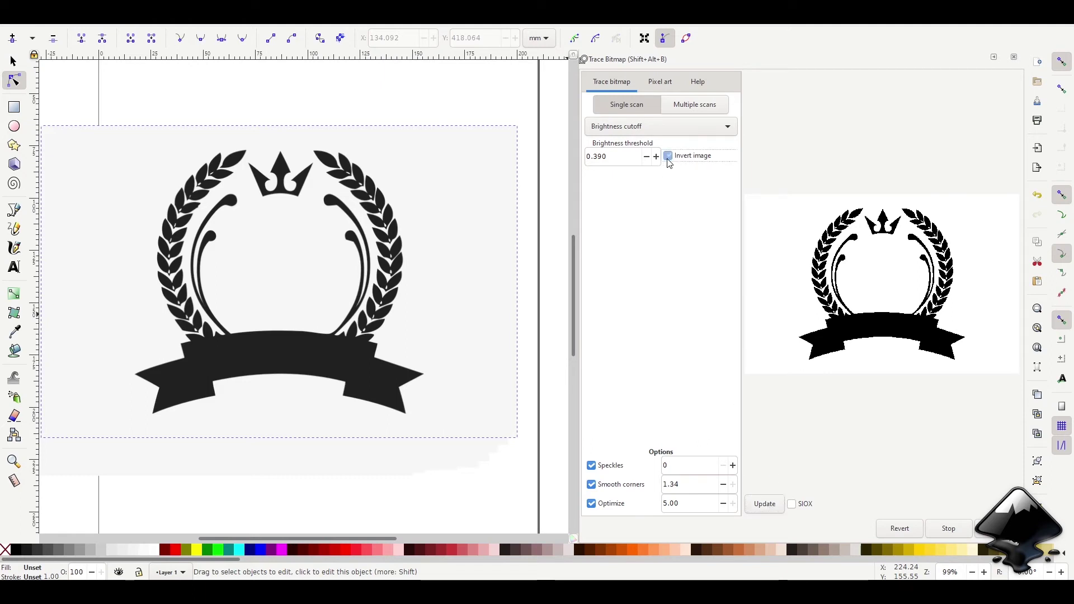
left_click(761, 505)
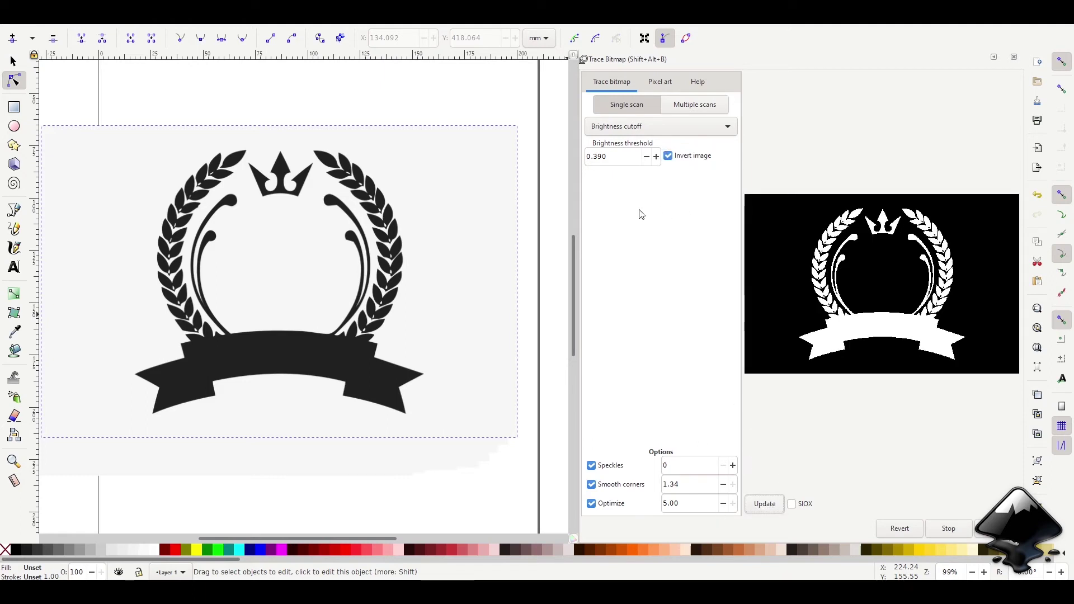
left_click(668, 156)
left_click(765, 505)
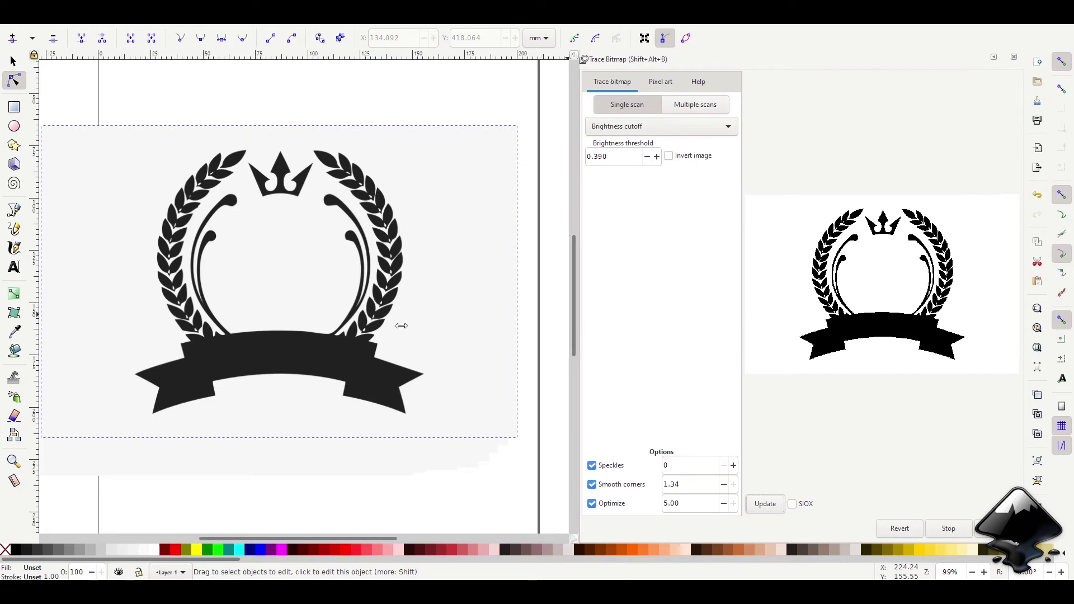
mouse_move(573, 335)
left_mouse_down()
mouse_move(242, 333)
mouse_move(679, 337)
left_mouse_up()
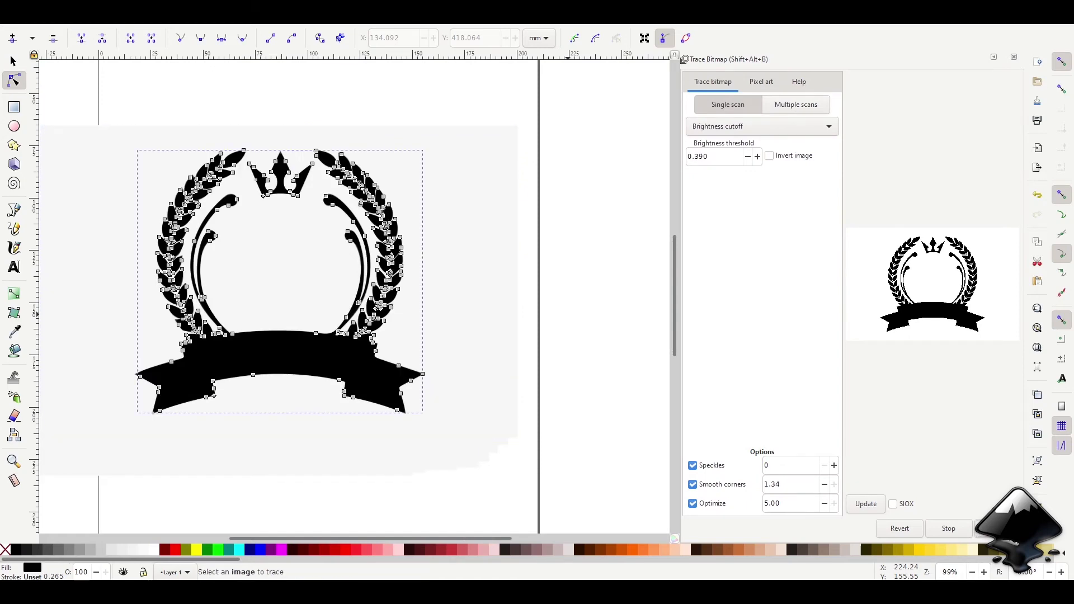
Step: Select the traced black emblem path and drag it down below the original bitmap
scroll(62, 321, "down", 8)
left_click(14, 61)
left_click_drag(260, 179, 270, 491)
scroll(286, 419, "down", 4)
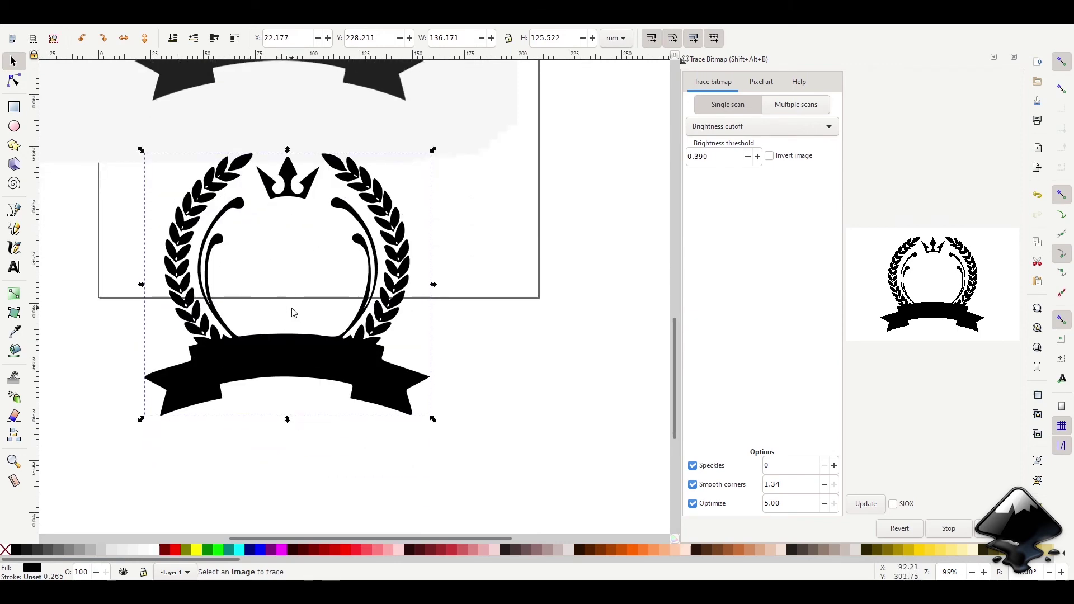
scroll(291, 312, "up", 6)
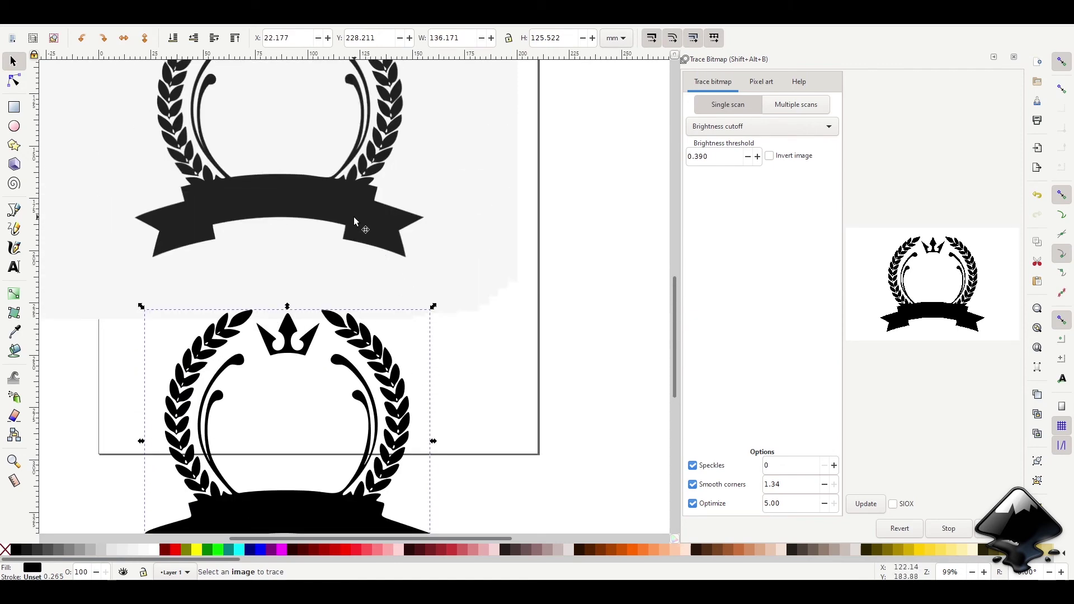
scroll(353, 221, "down", 7)
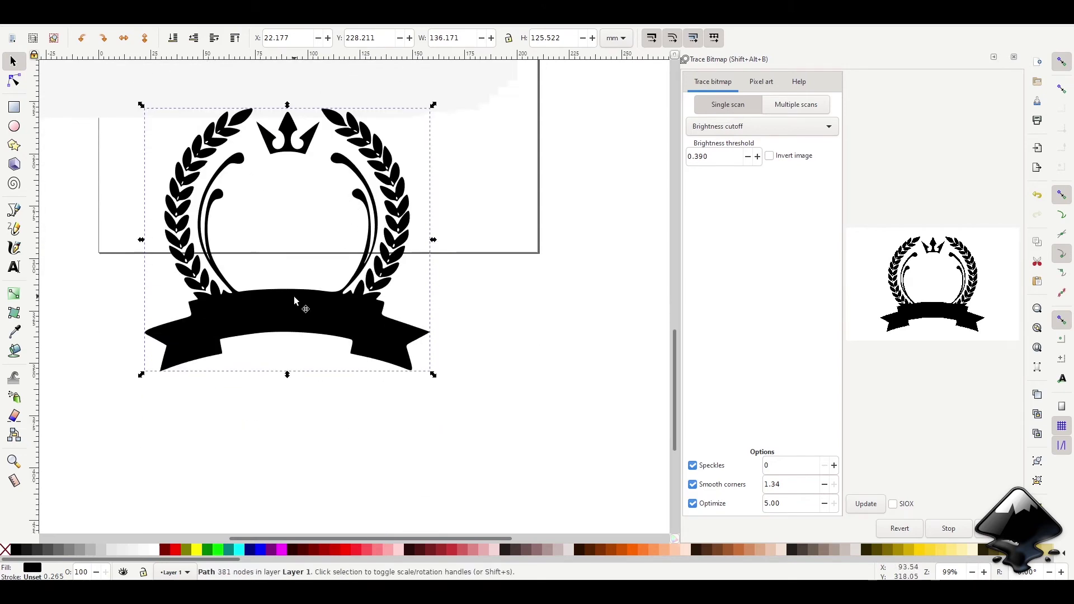
left_click_drag(300, 304, 284, 408)
scroll(284, 408, "up", 12)
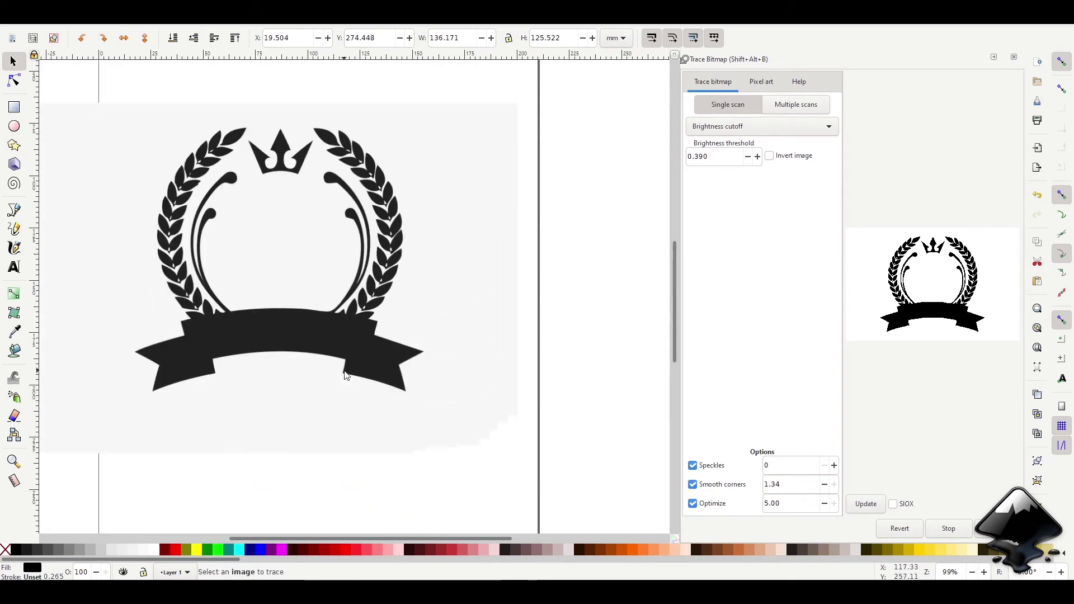
scroll(321, 286, "down", 18)
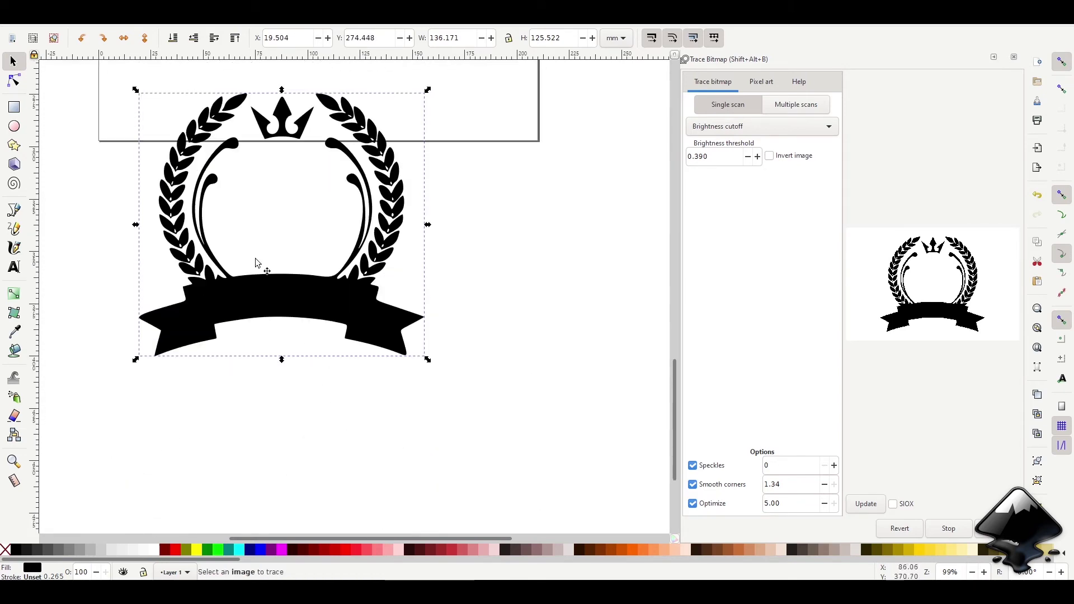
Step: Show the traced path's nodes and select the two nodes at the ribbon's jagged left notch
left_click(14, 81)
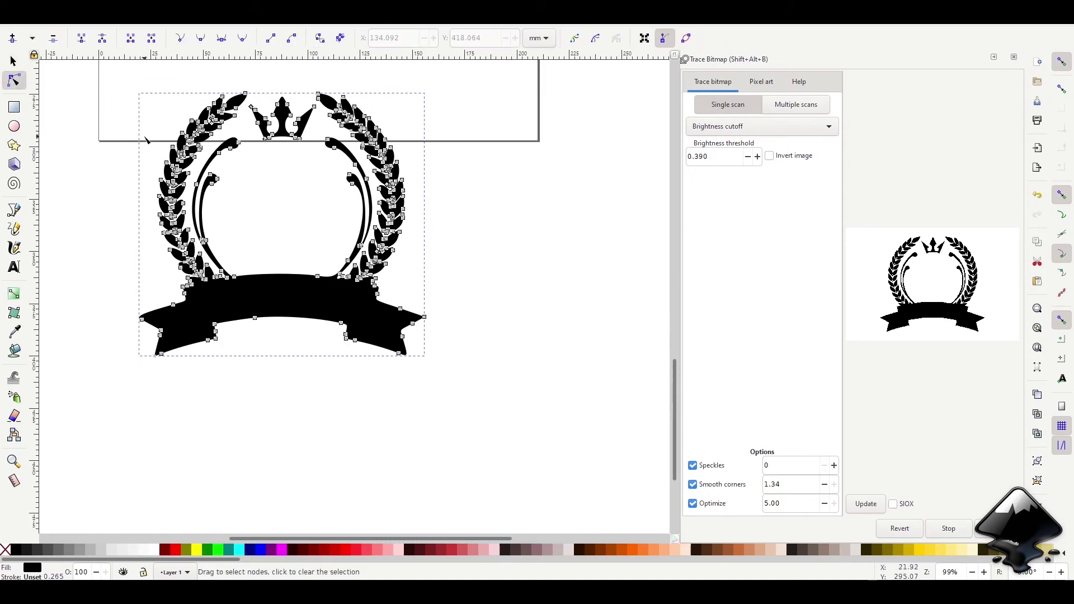
scroll(196, 183, "up", 3, "ctrl")
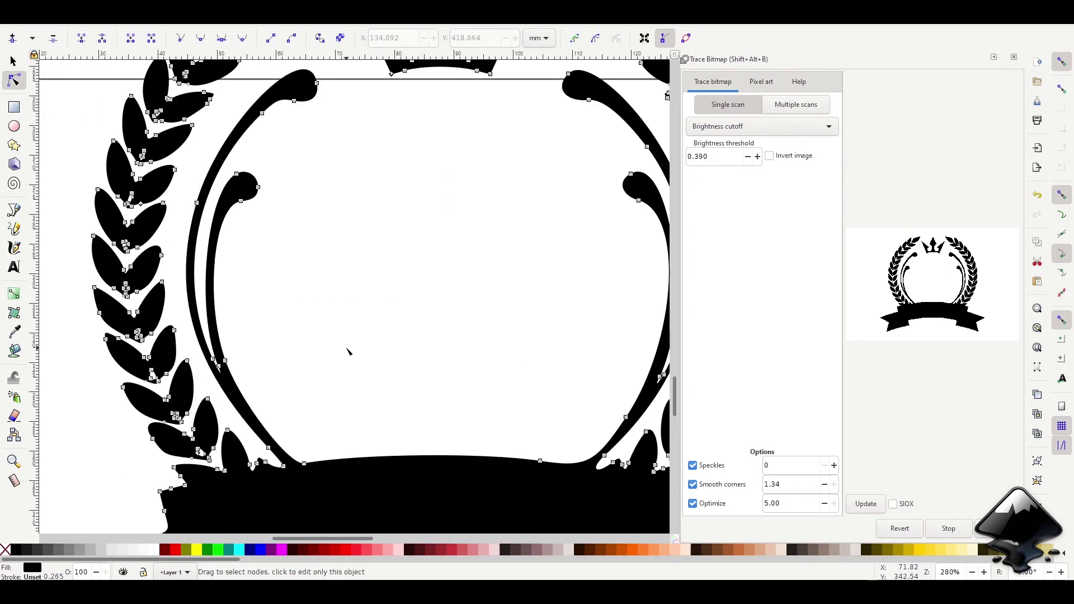
scroll(336, 347, "down", 5)
scroll(181, 432, "up", 2, "ctrl")
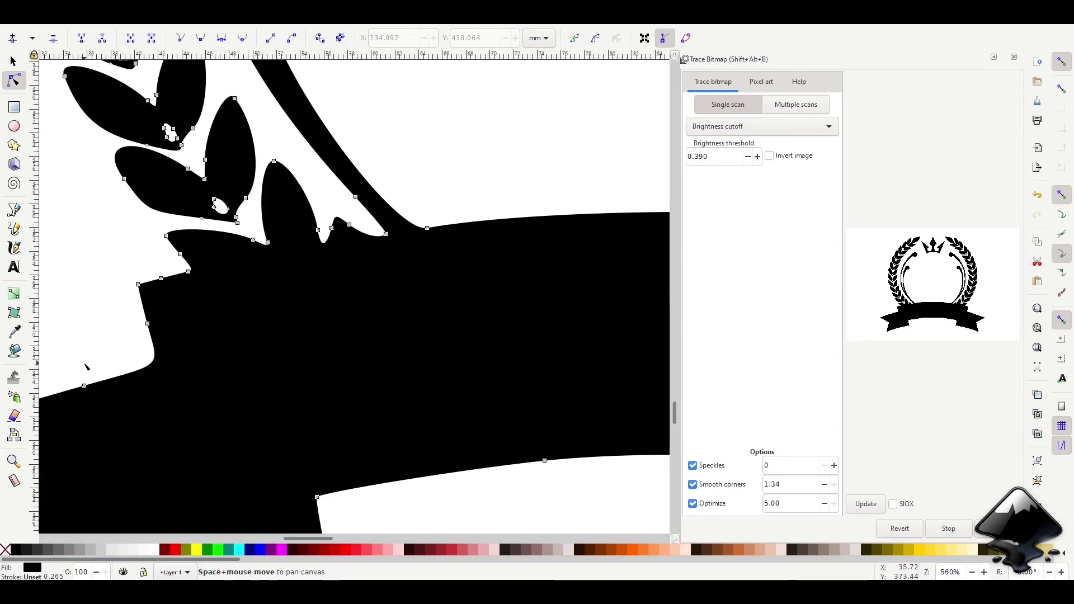
left_click_drag(116, 363, 251, 372)
left_click(250, 379)
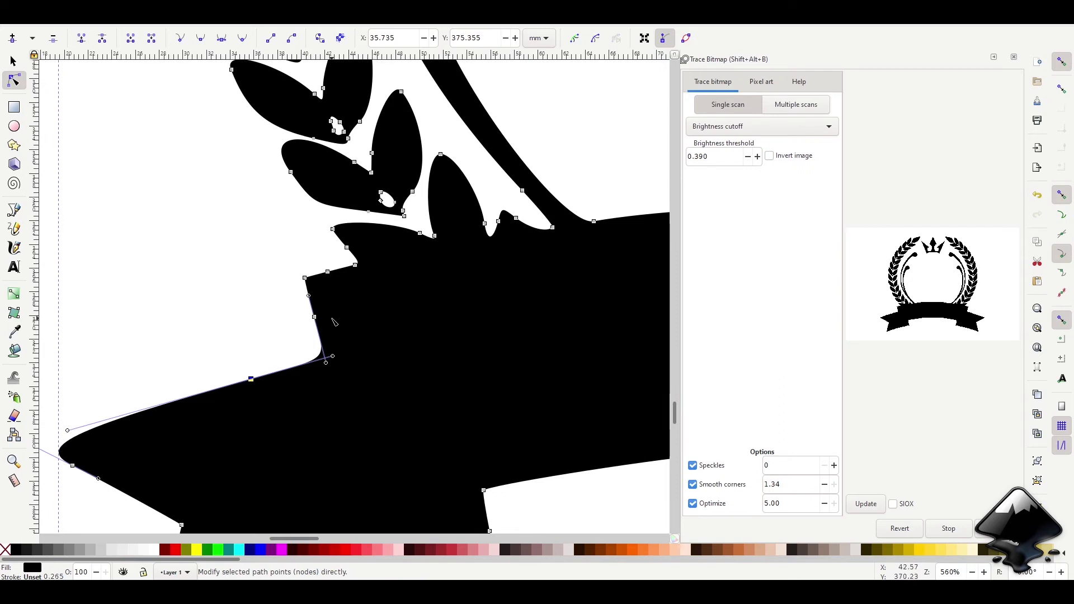
left_click(314, 317, "shift")
Step: Add extra nodes around the notch and nudge its corner node slightly right
left_click(12, 37)
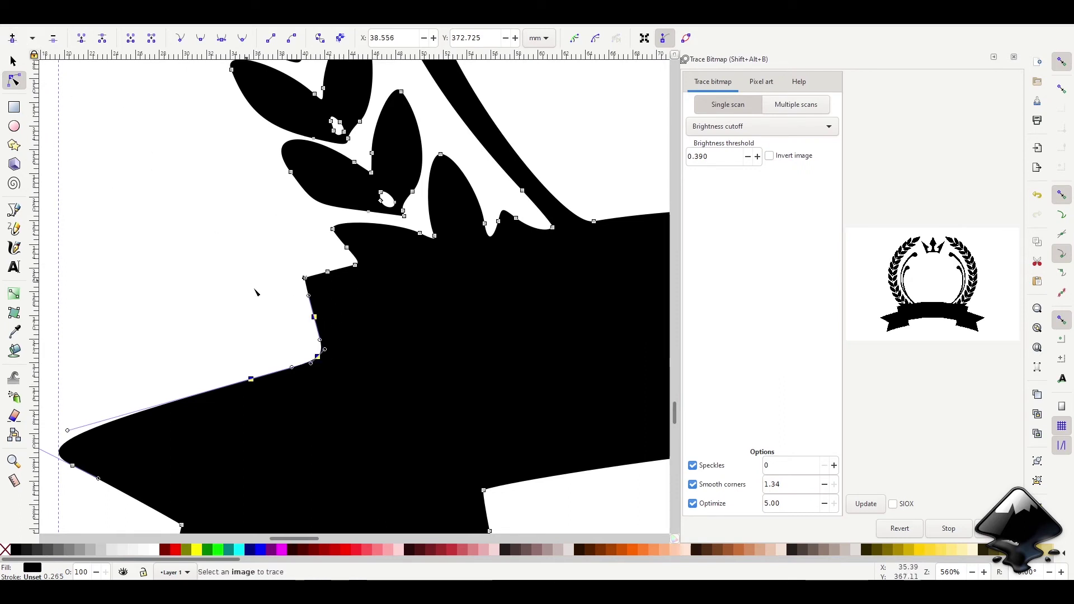
left_click(324, 357)
left_click_drag(324, 357, 326, 359)
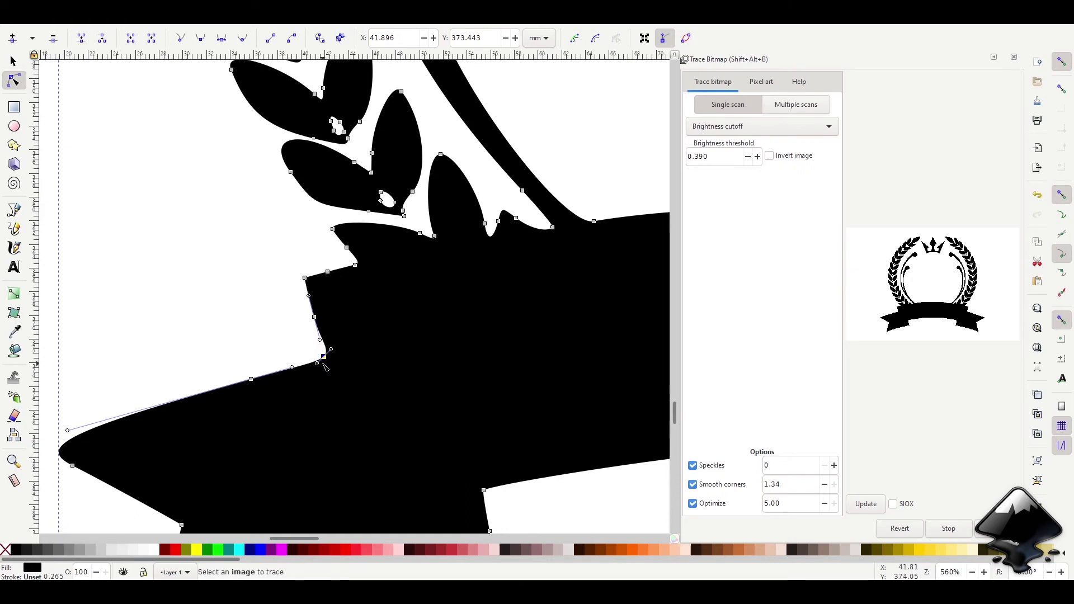
left_click(250, 379)
left_click(314, 317, "shift")
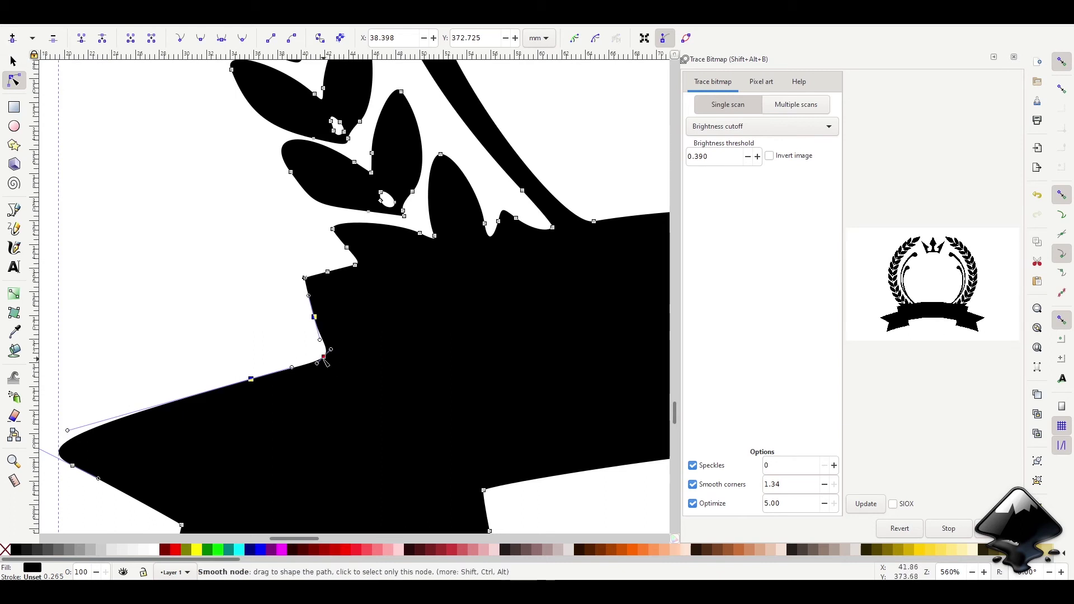
left_click(323, 357)
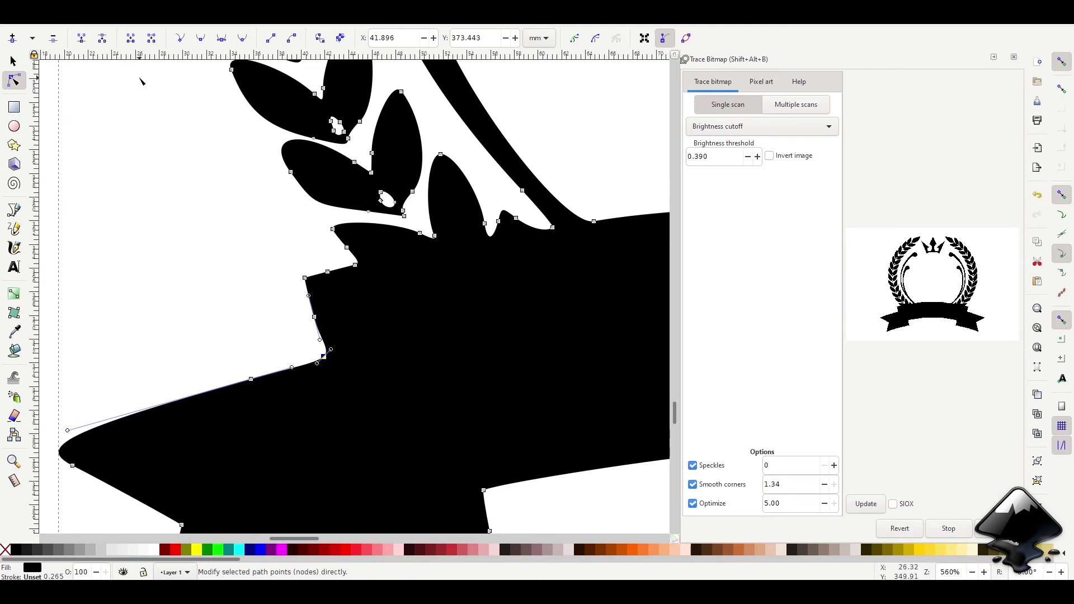
Step: Make the notch node a sharp corner and drag its upper and lower edges straight
left_click(183, 40)
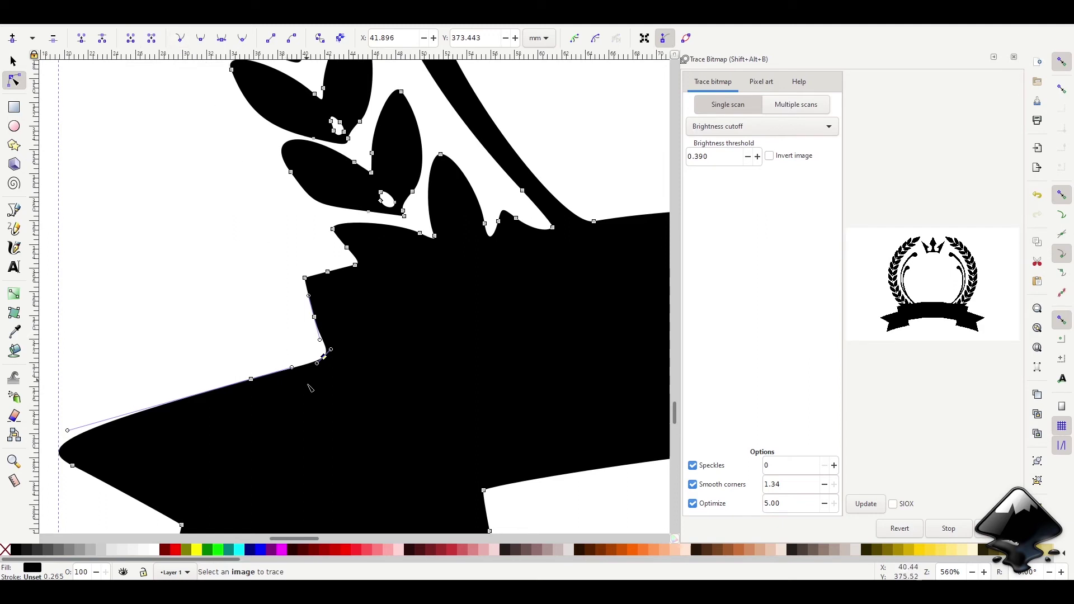
scroll(331, 365, "up", 1)
scroll(331, 366, "up", 2)
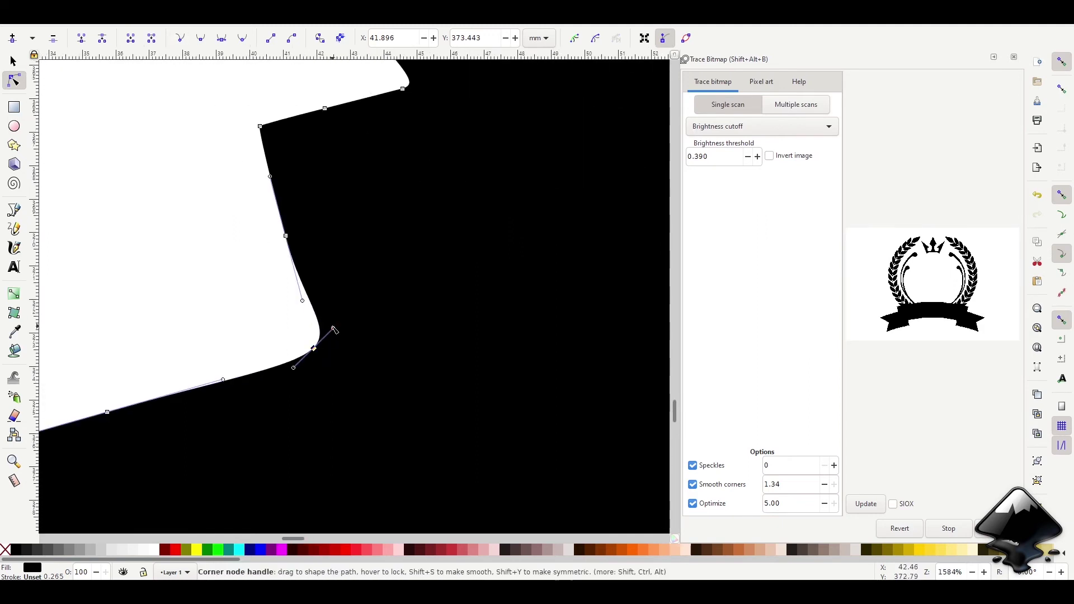
left_click_drag(334, 329, 305, 311)
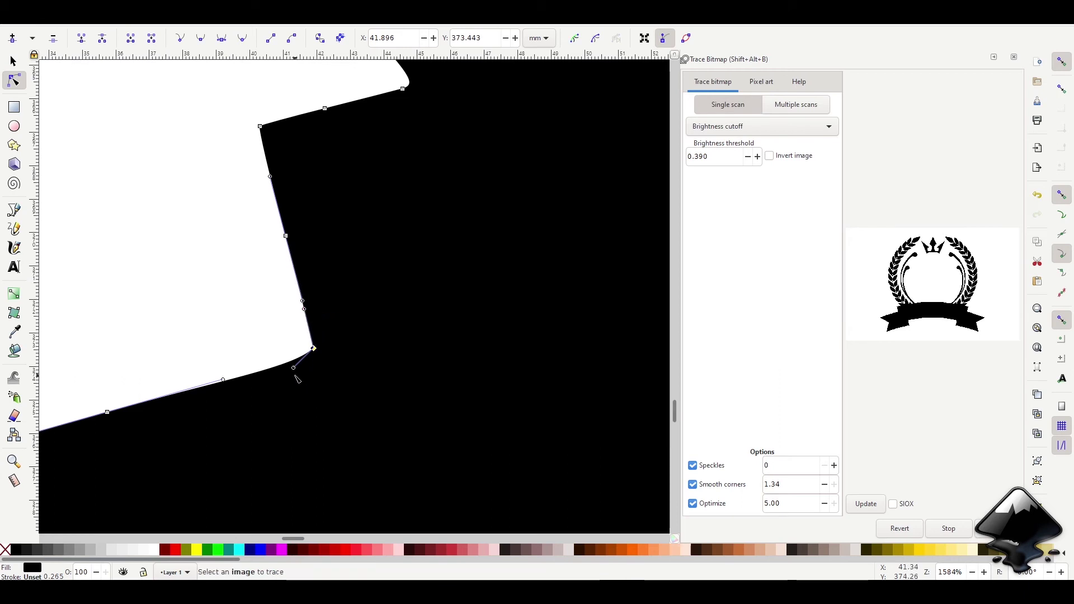
left_click_drag(293, 367, 318, 349)
left_click_drag(261, 128, 253, 130)
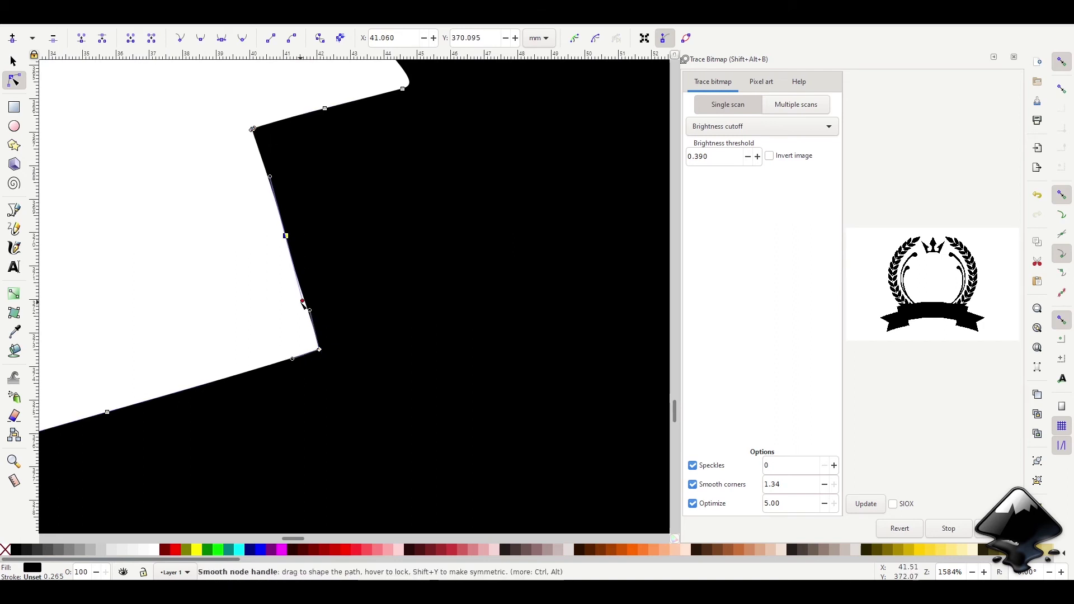
key("Escape")
Step: Check the adjusted corner node, then deselect and zoom out to view the whole emblem
left_click(316, 349)
scroll(291, 330, "down", 7, "ctrl")
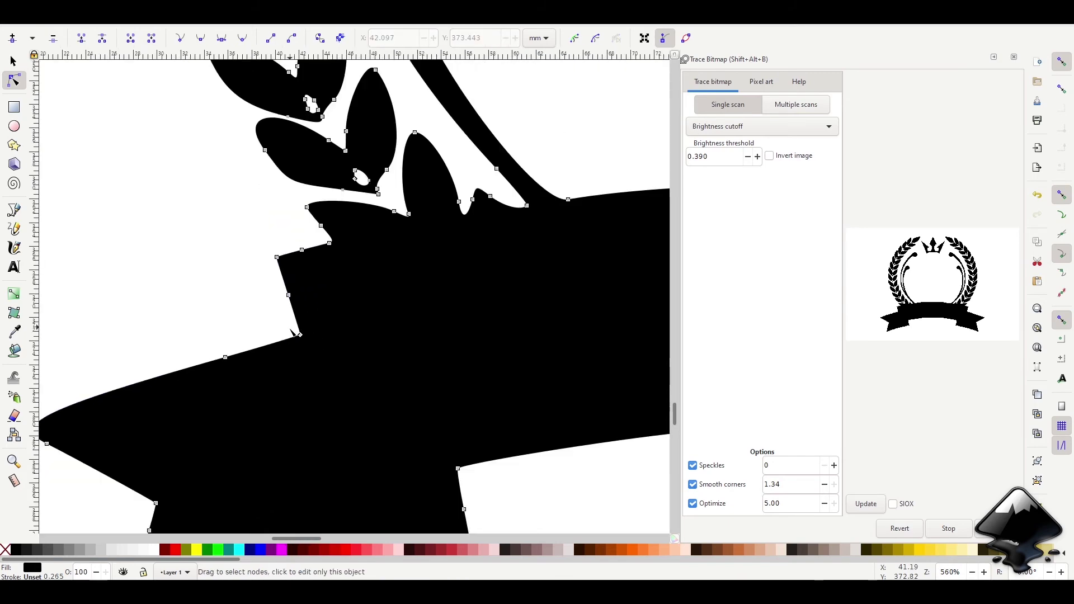
left_click(434, 423)
scroll(434, 424, "down", 1, "ctrl")
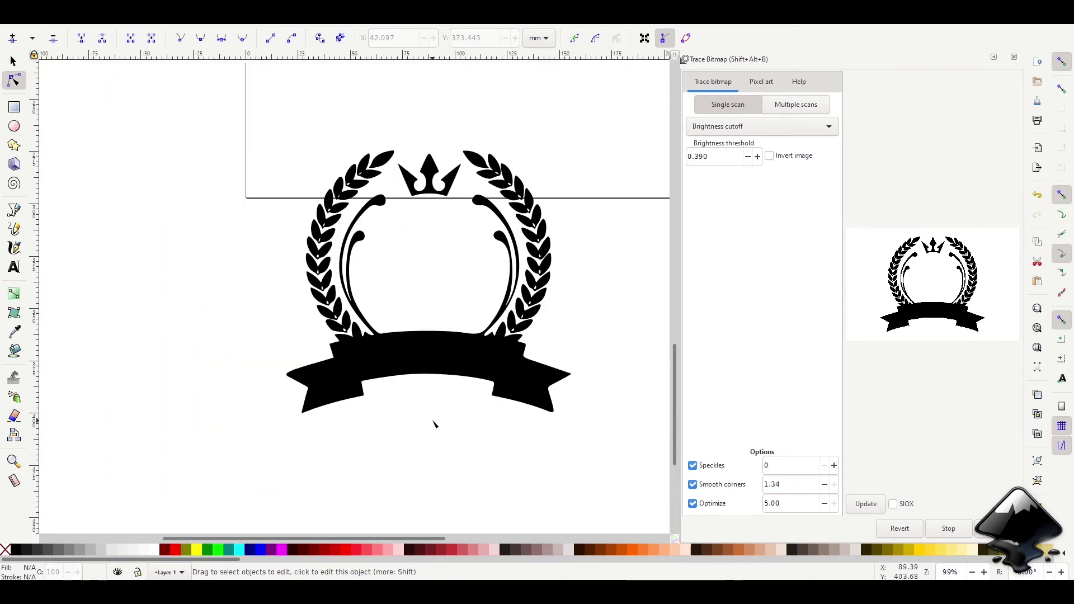
scroll(319, 365, "up", 1, "ctrl")
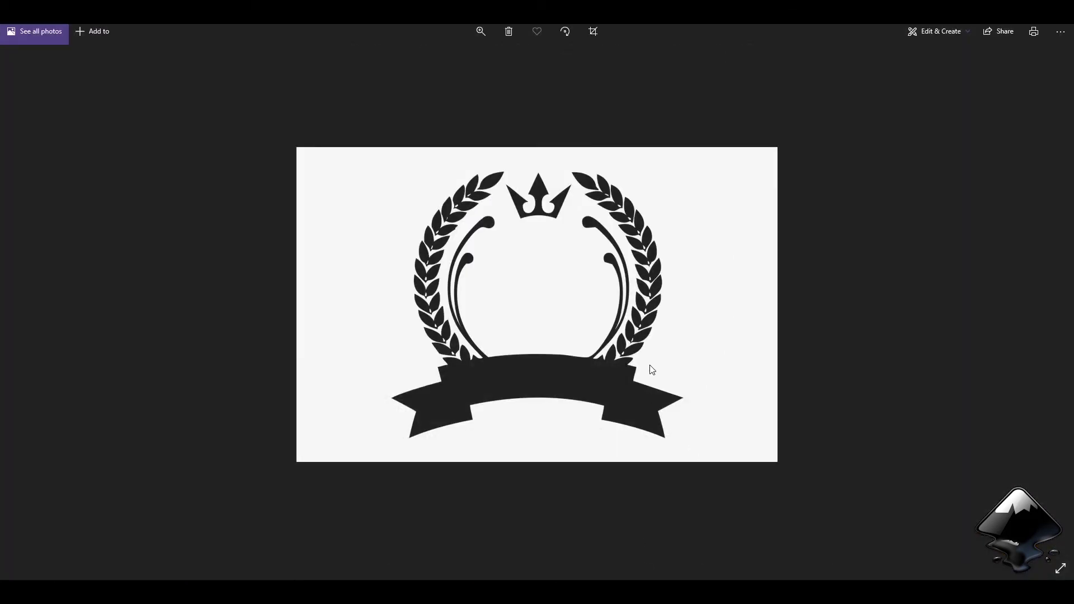
scroll(643, 379, "up", 5)
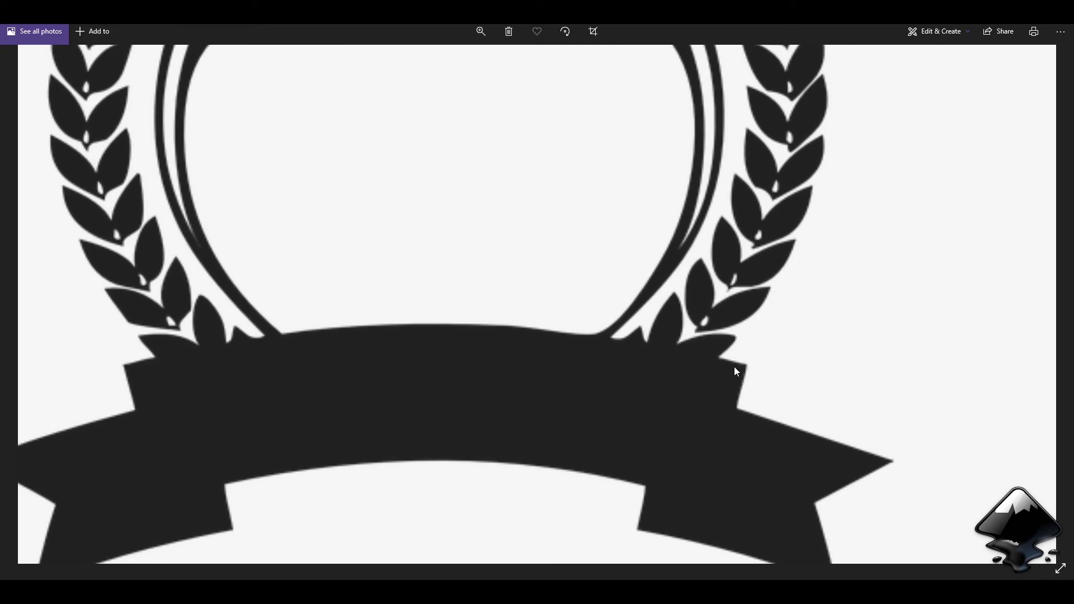
scroll(733, 374, "down", 5)
scroll(732, 382, "down", 3)
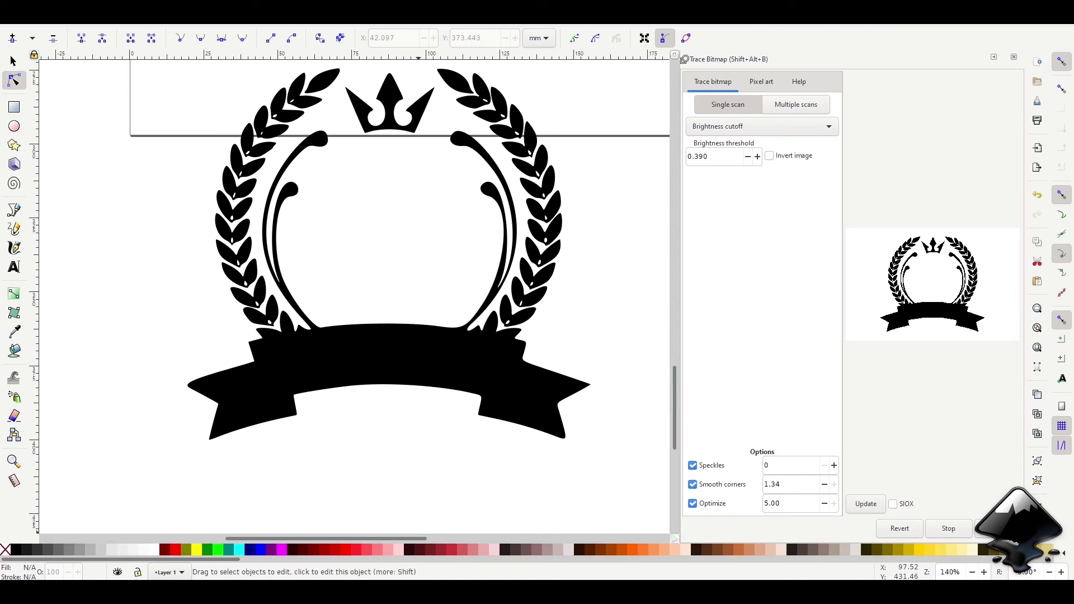
Step: Switch from Inkscape to the Intro to Easel project open in Chrome
left_click(400, 591)
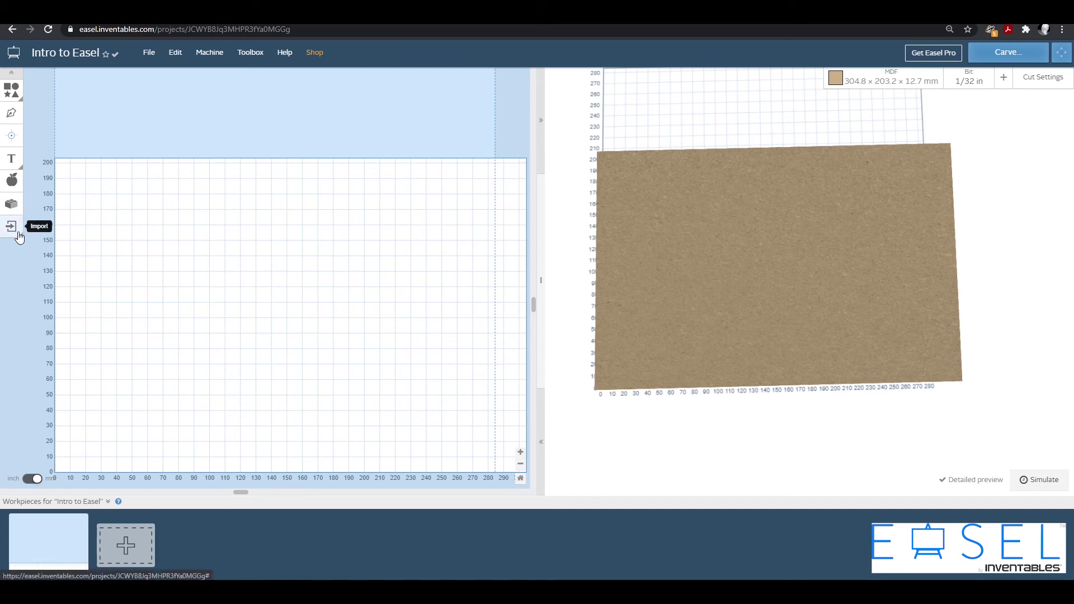
Step: Upload plantilla-grey-free-logo.png from the device into Easel's Image Trace tool
left_click(12, 226)
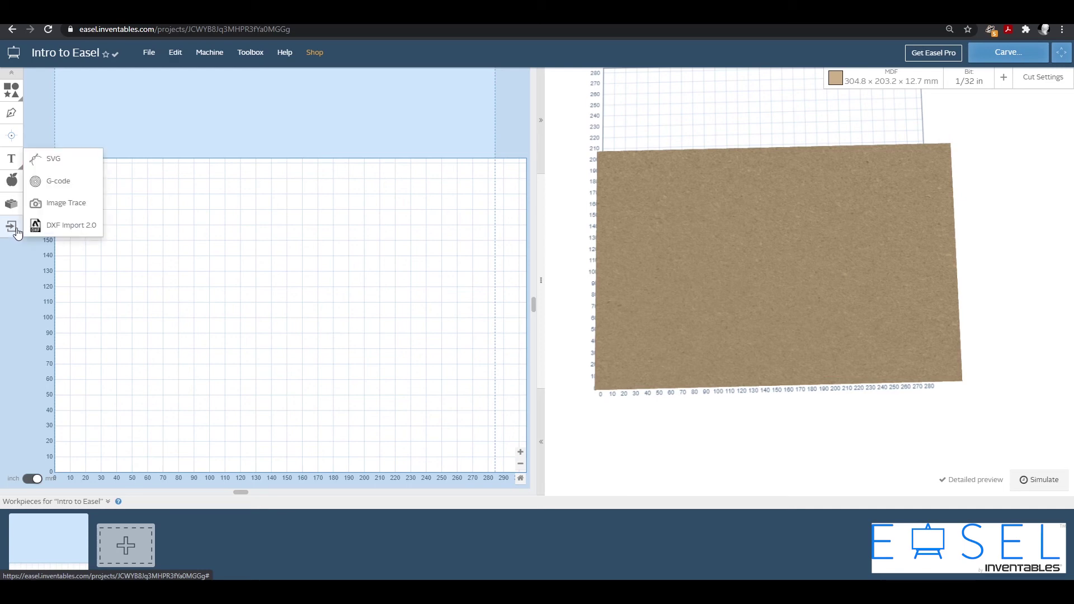
left_click(79, 205)
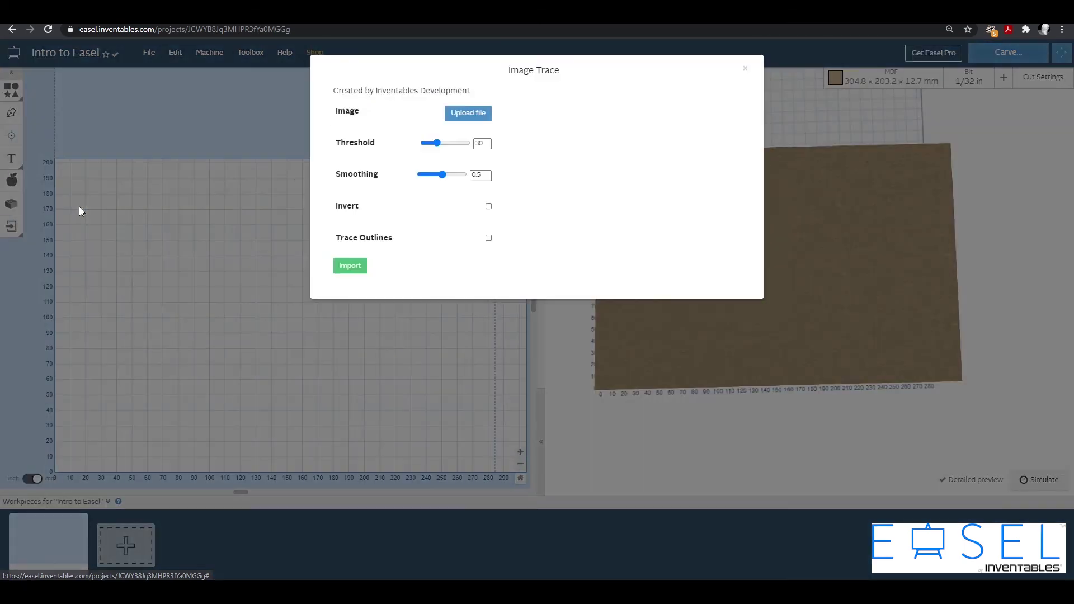
left_click(470, 114)
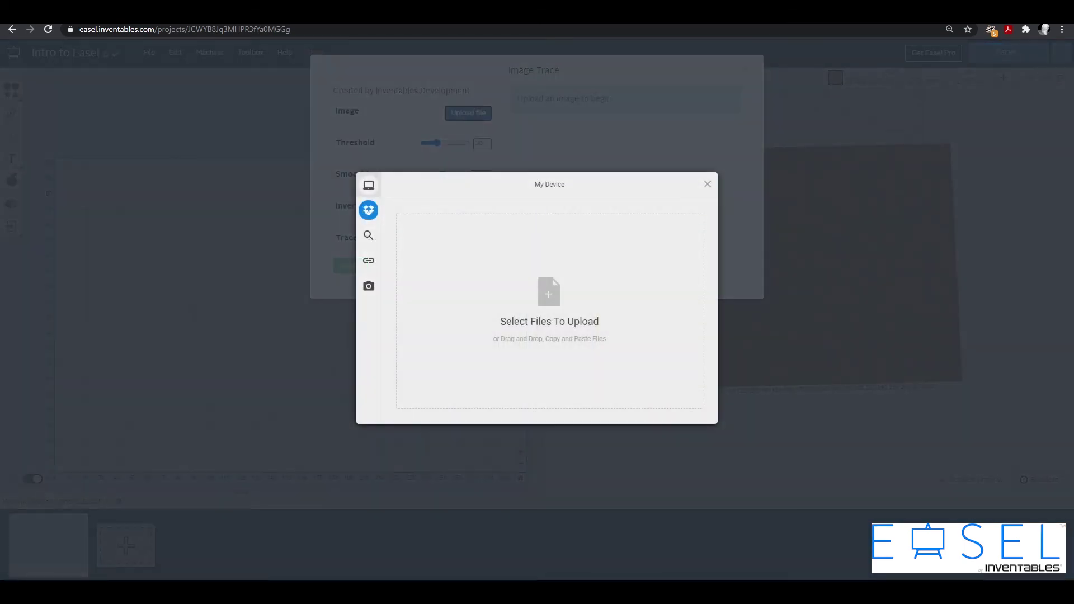
left_click_drag(358, 322, 525, 323)
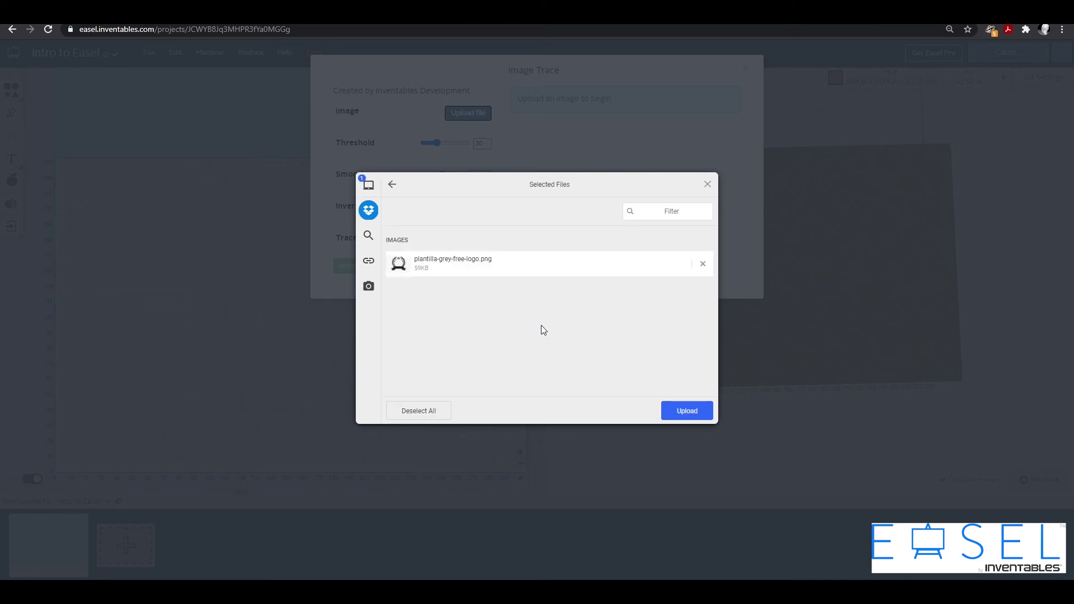
left_click(686, 411)
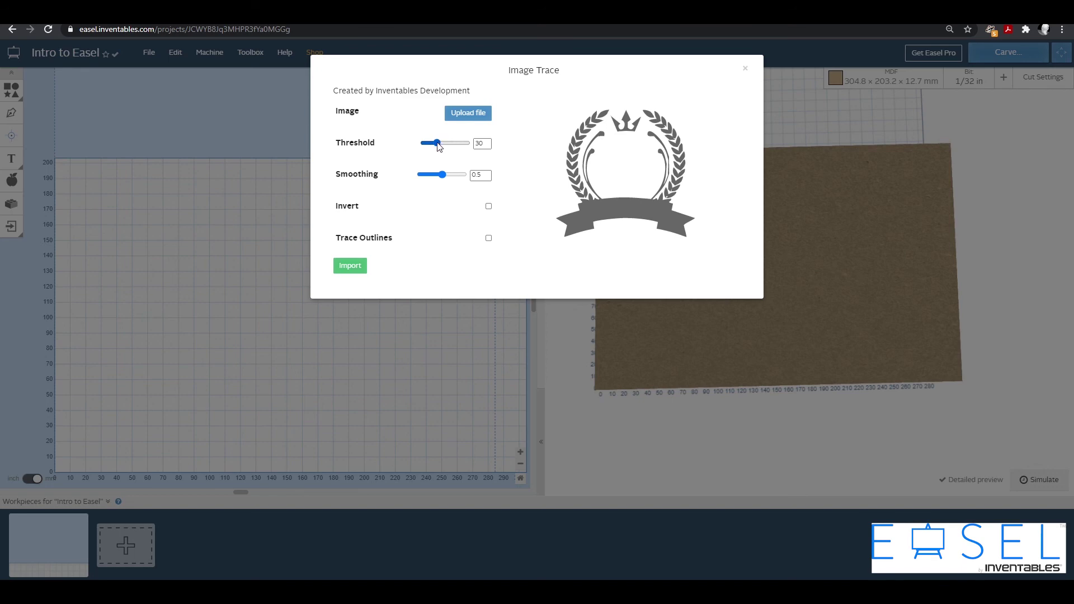
Step: Lower the trace threshold to 16, leave Invert off, and enable Trace Outlines
left_click_drag(438, 147, 431, 147)
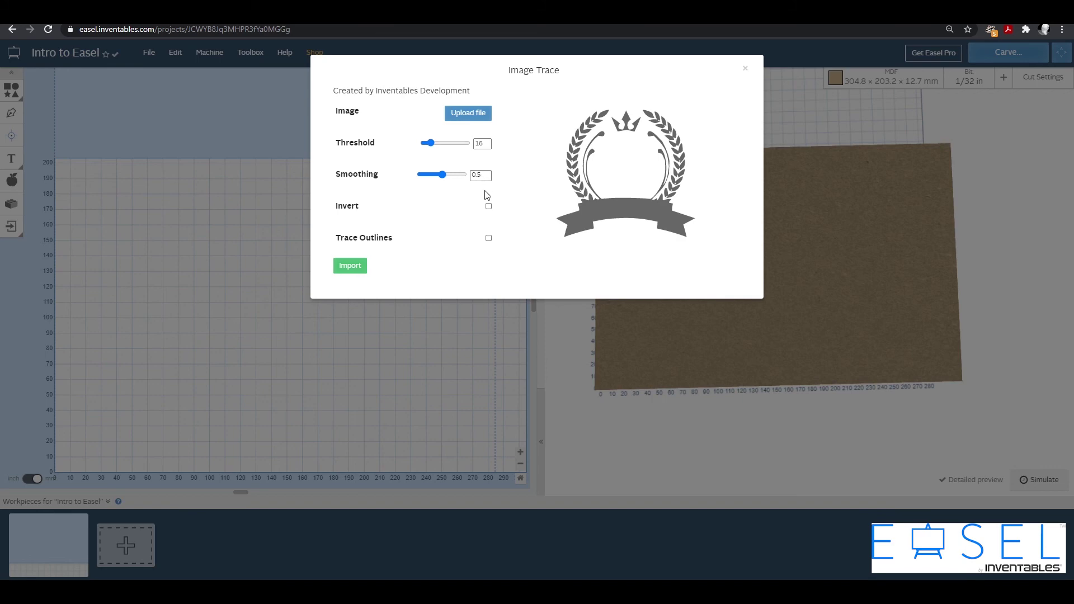
left_click(489, 207)
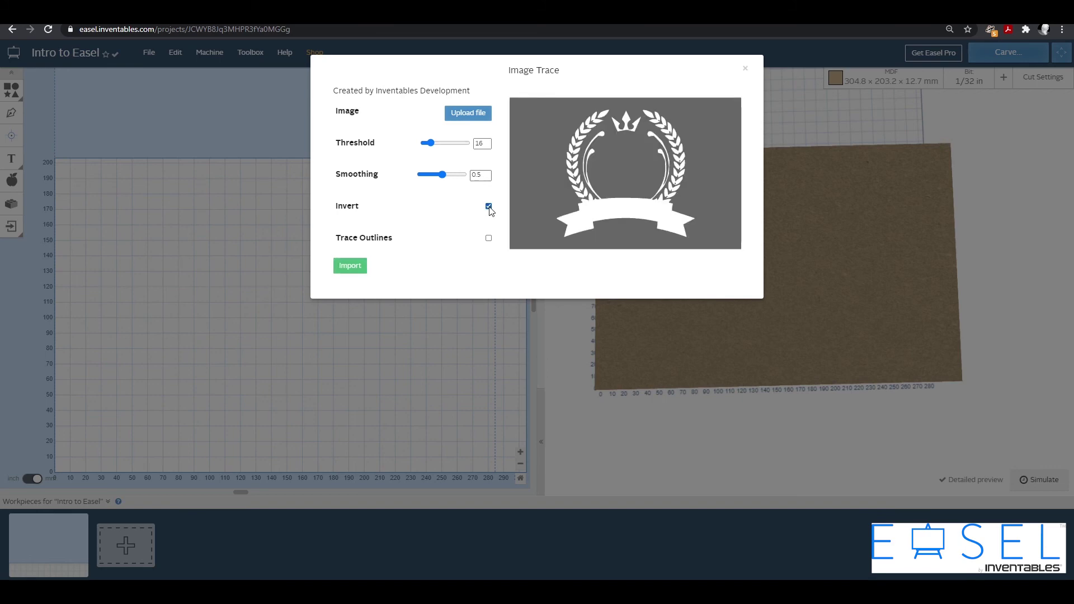
left_click(489, 207)
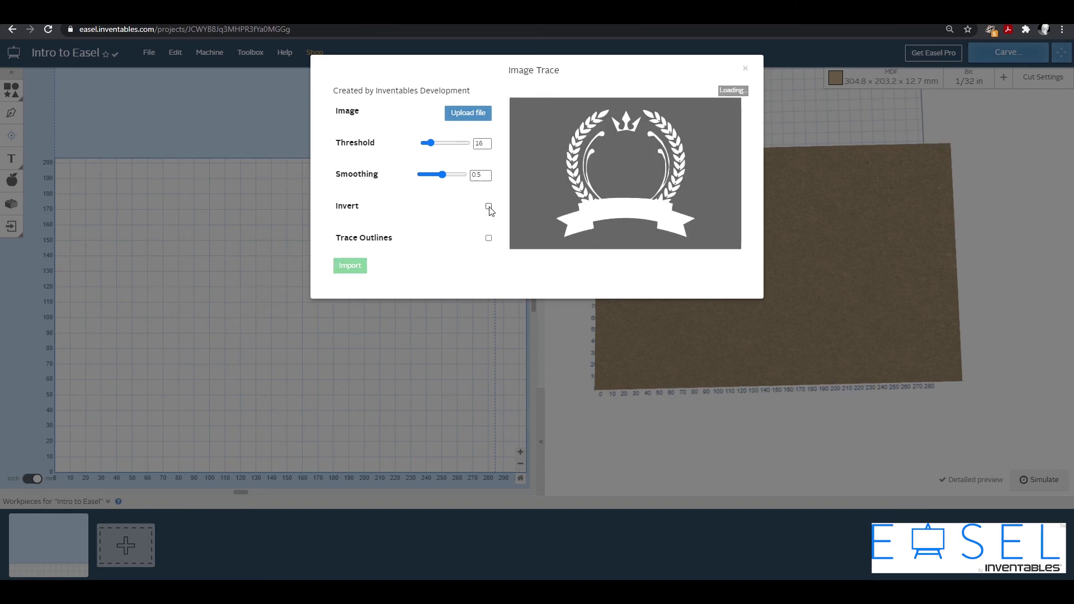
left_click(488, 239)
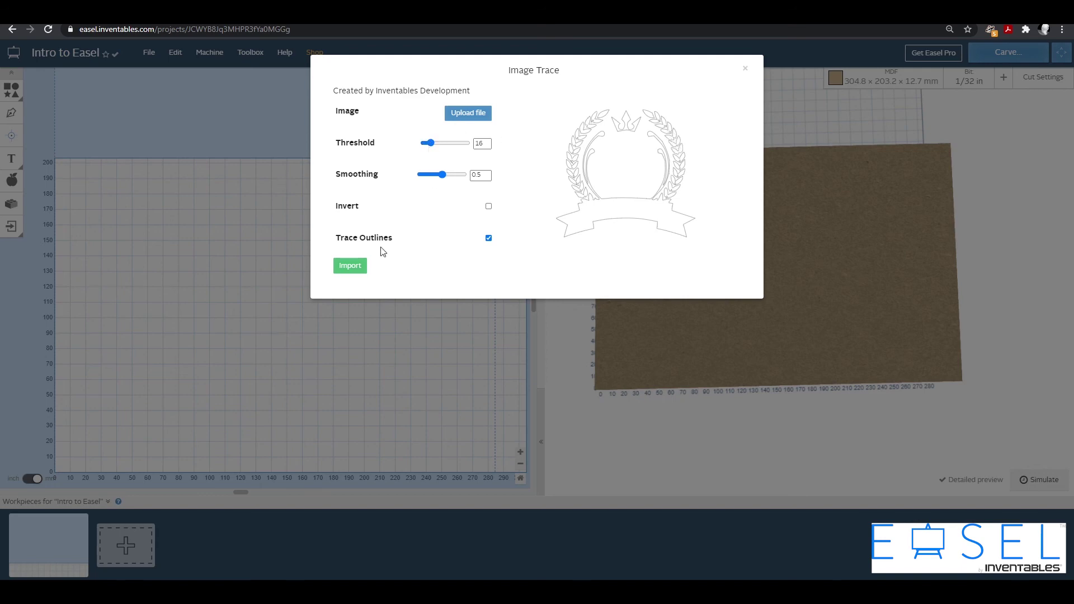
Step: Import the outline trace, enlarge it to about 205 mm wide and centre it on the MDF board
left_click(345, 271)
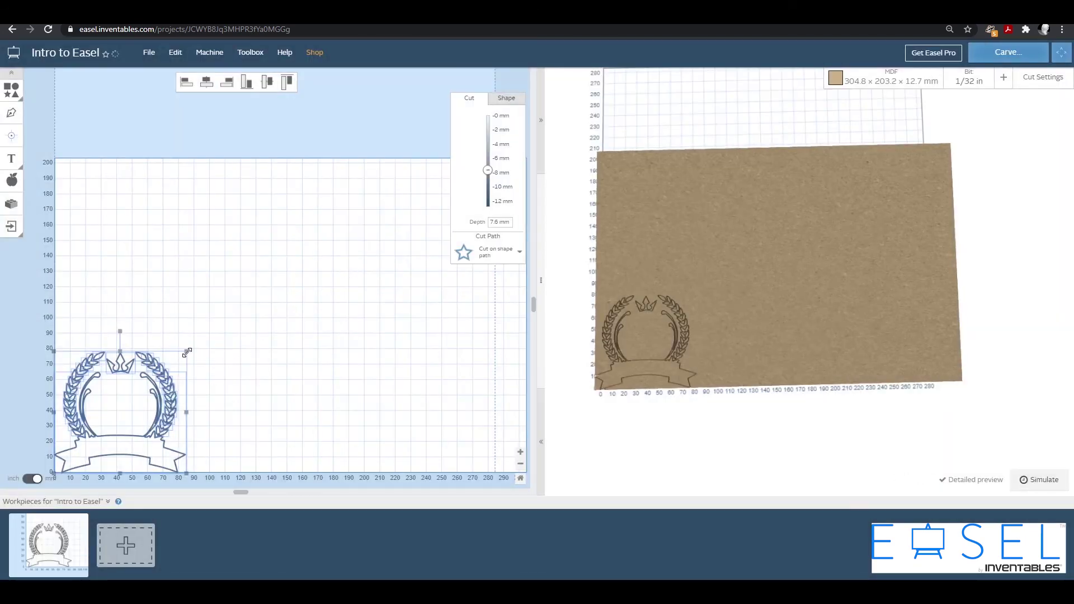
left_click_drag(187, 353, 391, 223)
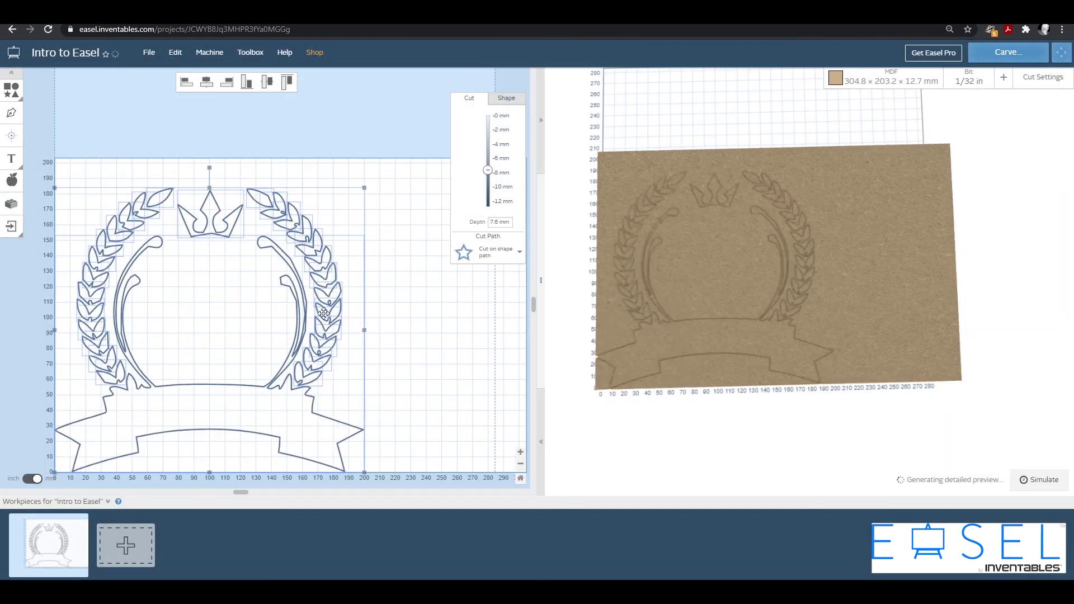
left_click_drag(322, 314, 393, 306)
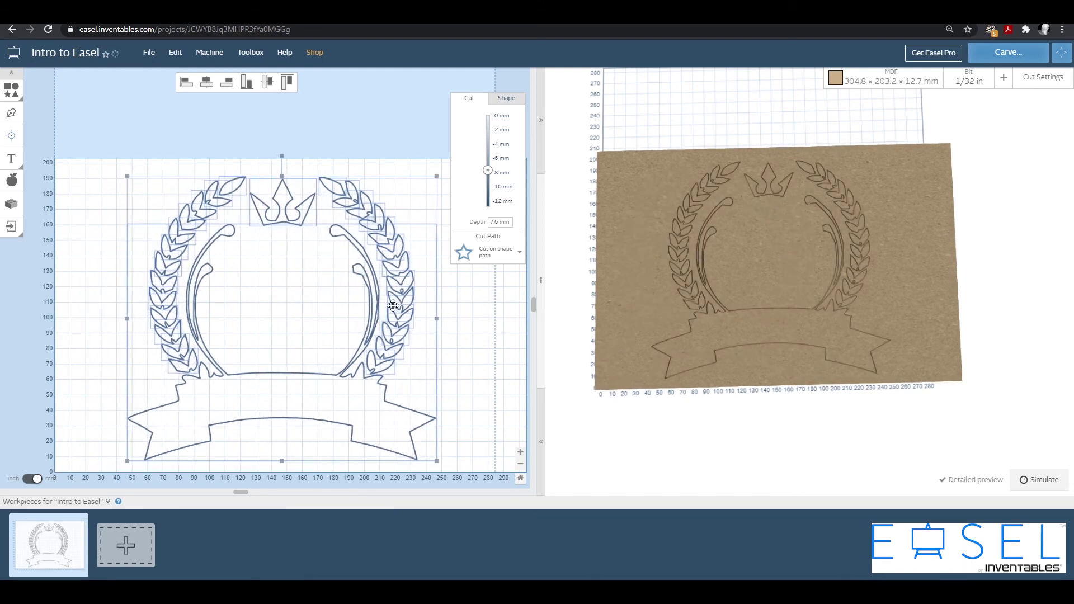
left_click_drag(933, 317, 740, 338)
scroll(740, 338, "up", 5)
scroll(733, 342, "down", 2)
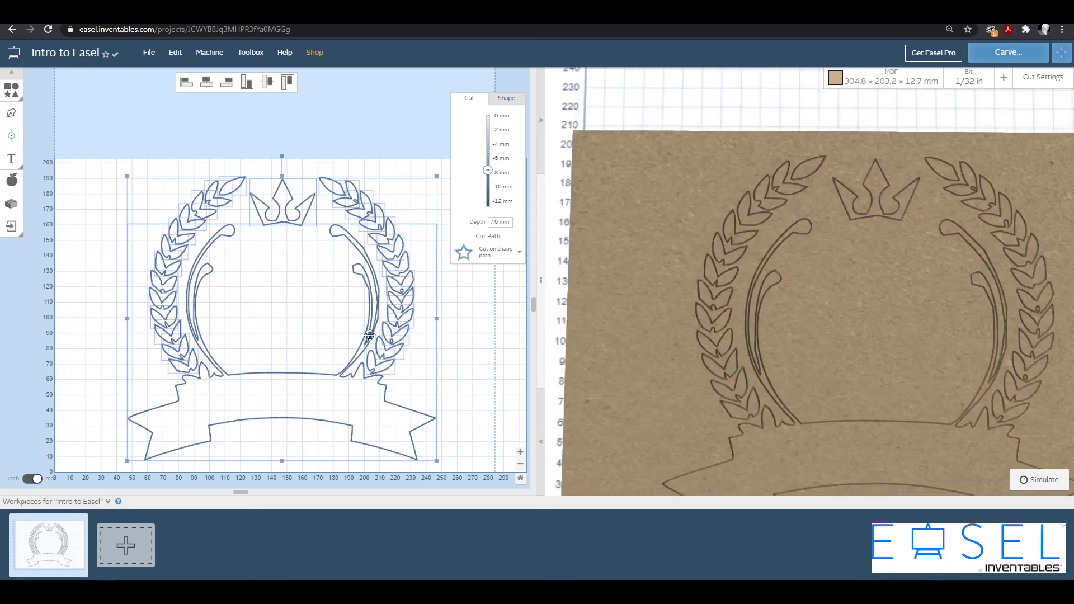
left_click_drag(760, 296, 876, 333)
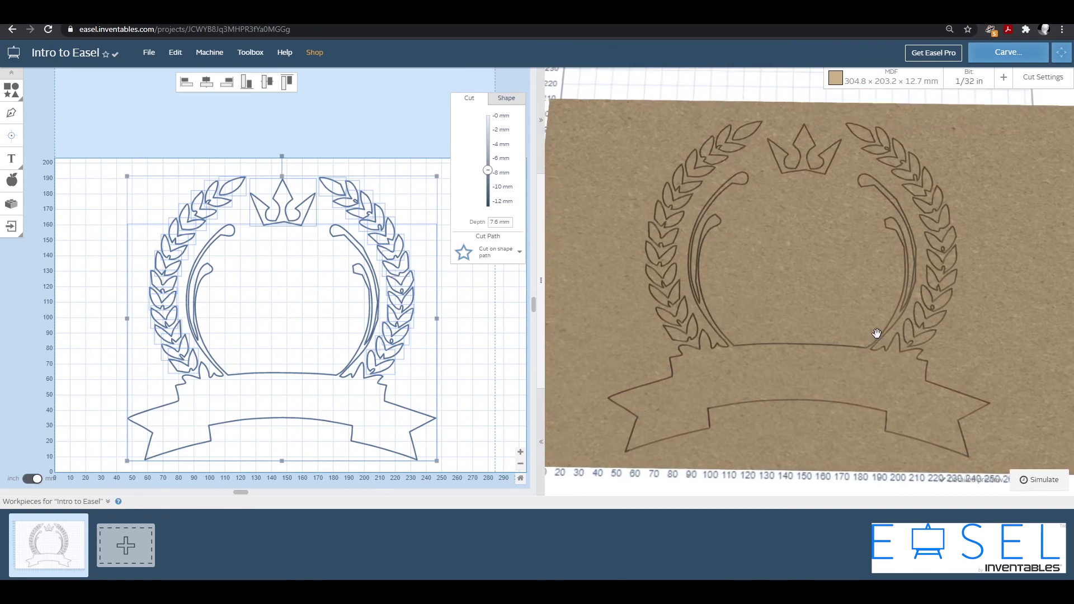